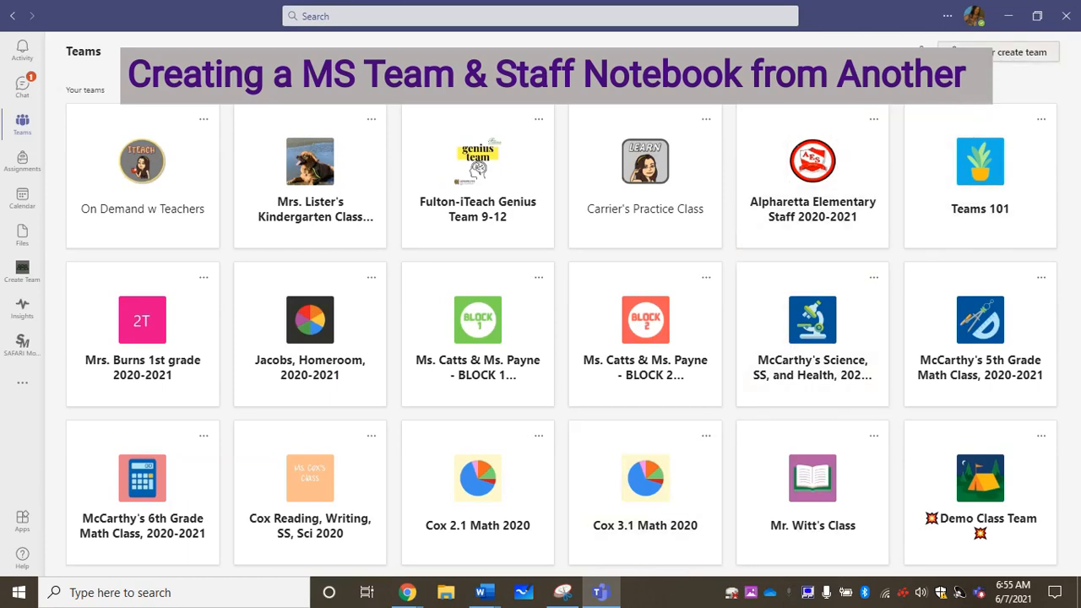
Start a new team of the Staff type and name it School Staff 2021-2022
click(987, 53)
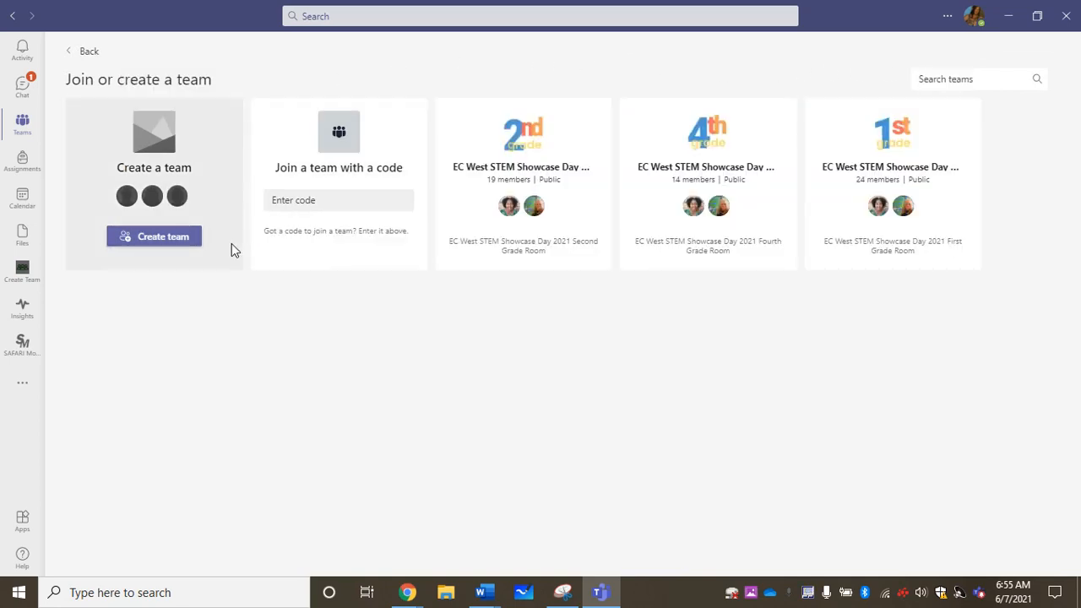
click(156, 240)
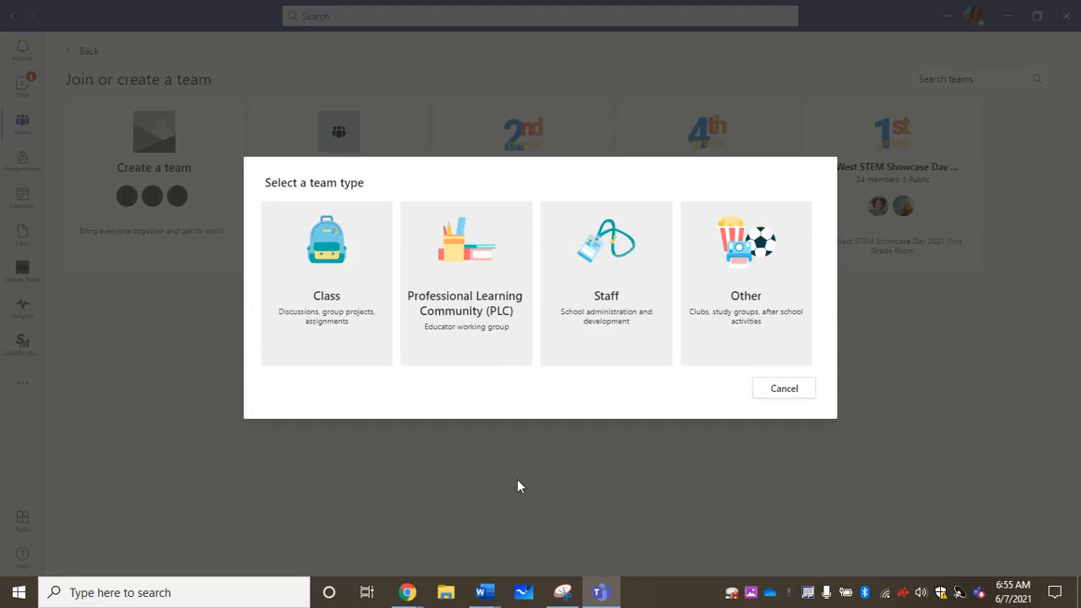
click(619, 289)
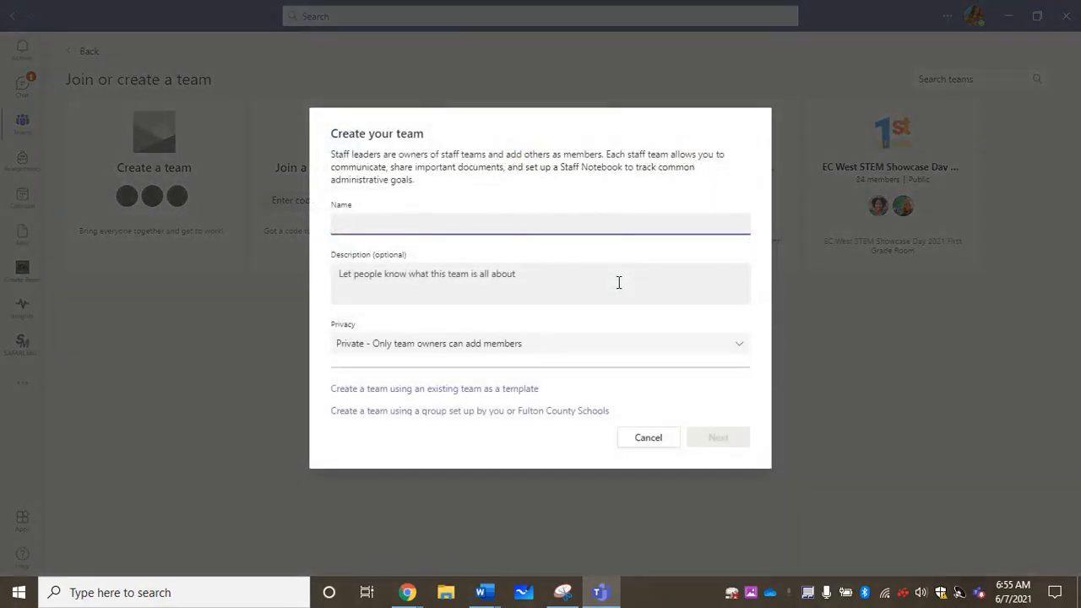
click(619, 282)
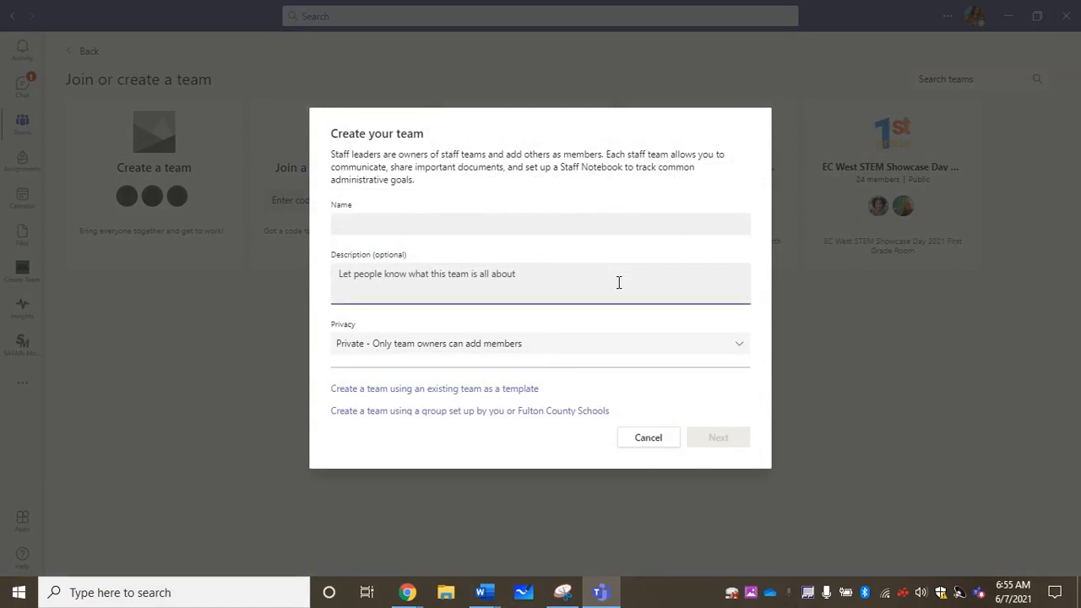
click(575, 225)
text(Sc)
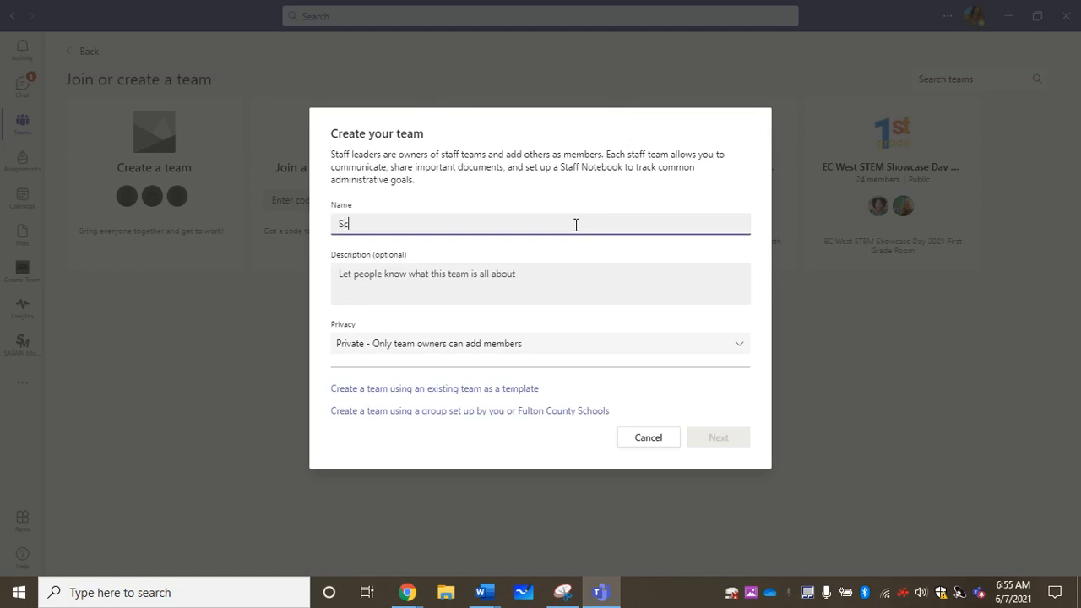
text(hool Staff 2021-2022)
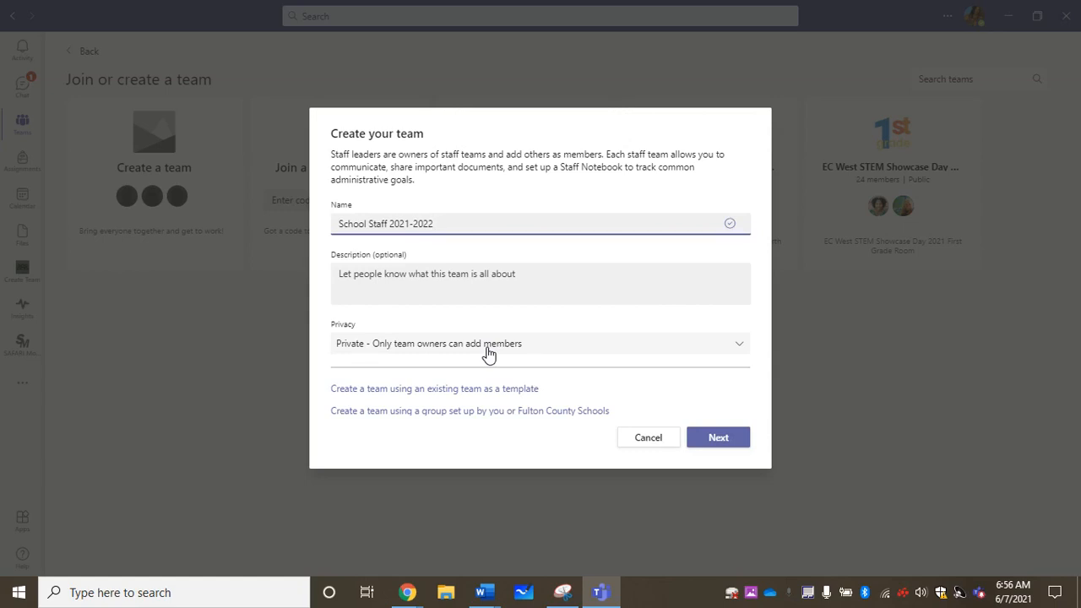
Base the new team on an existing one, choosing Alpharetta Elementary Staff 2020-2021 as the template
click(431, 391)
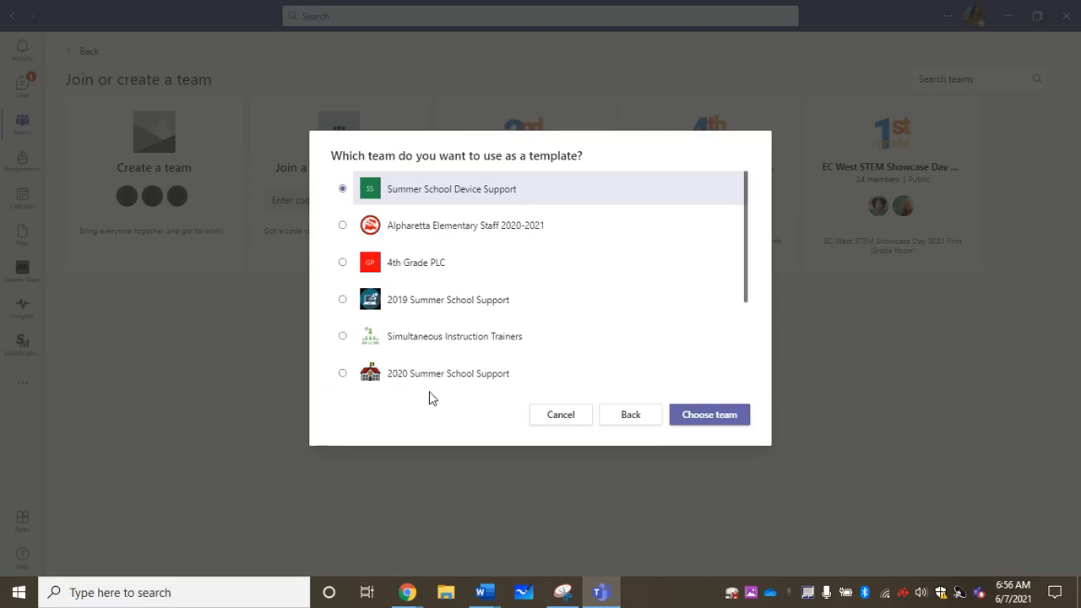
scroll(489, 259, down, 3)
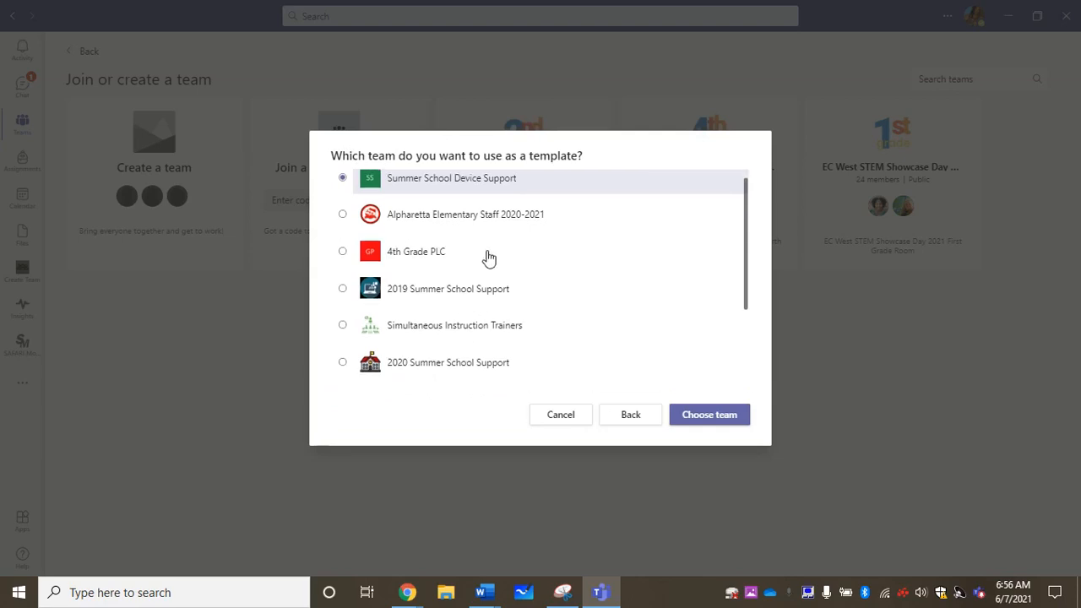
scroll(489, 259, up, 3)
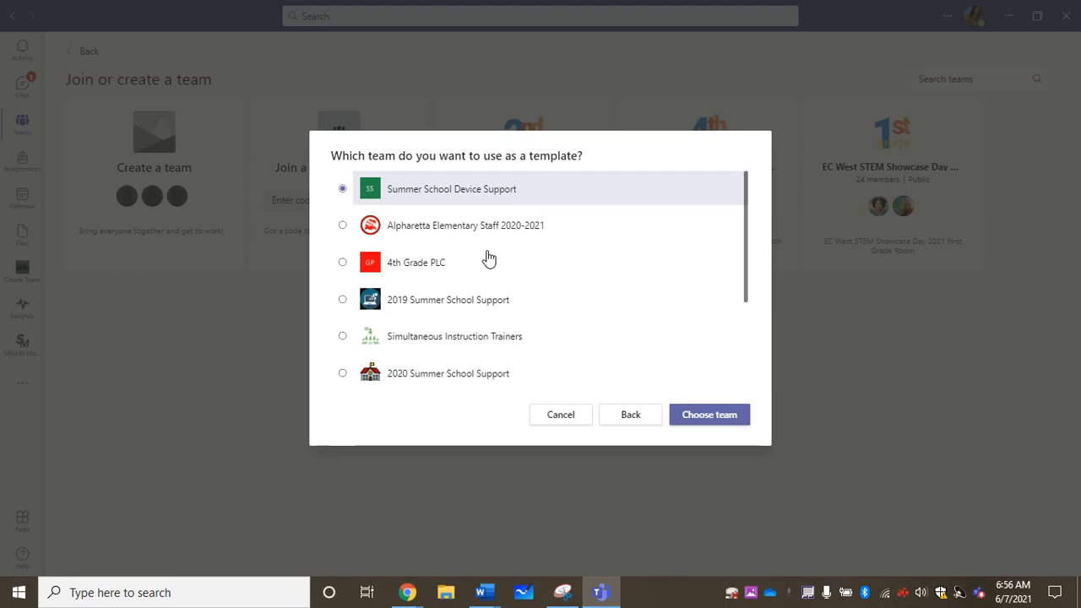
click(342, 228)
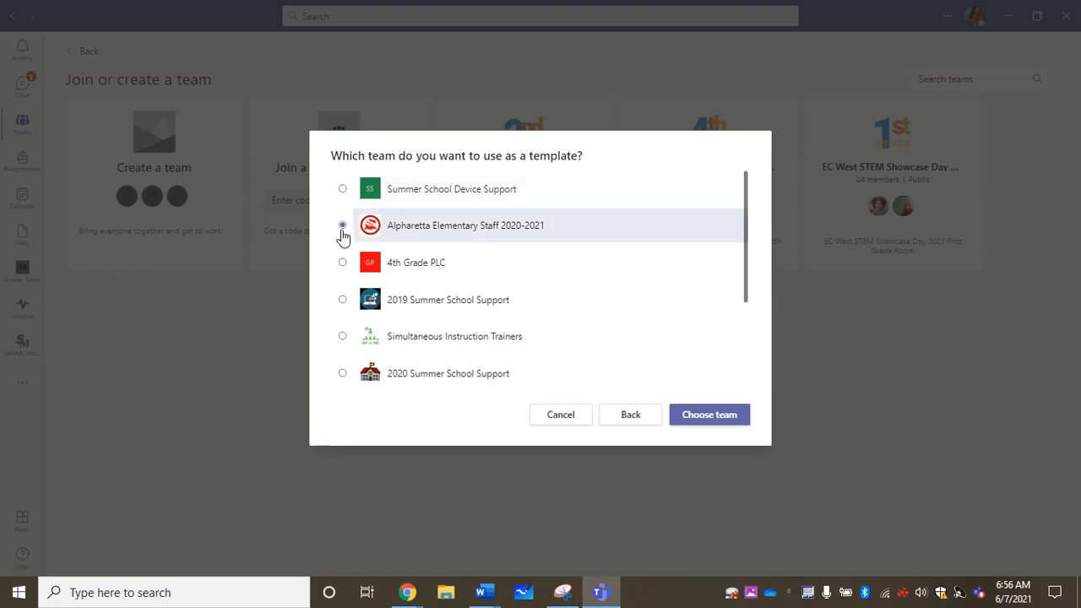
click(707, 418)
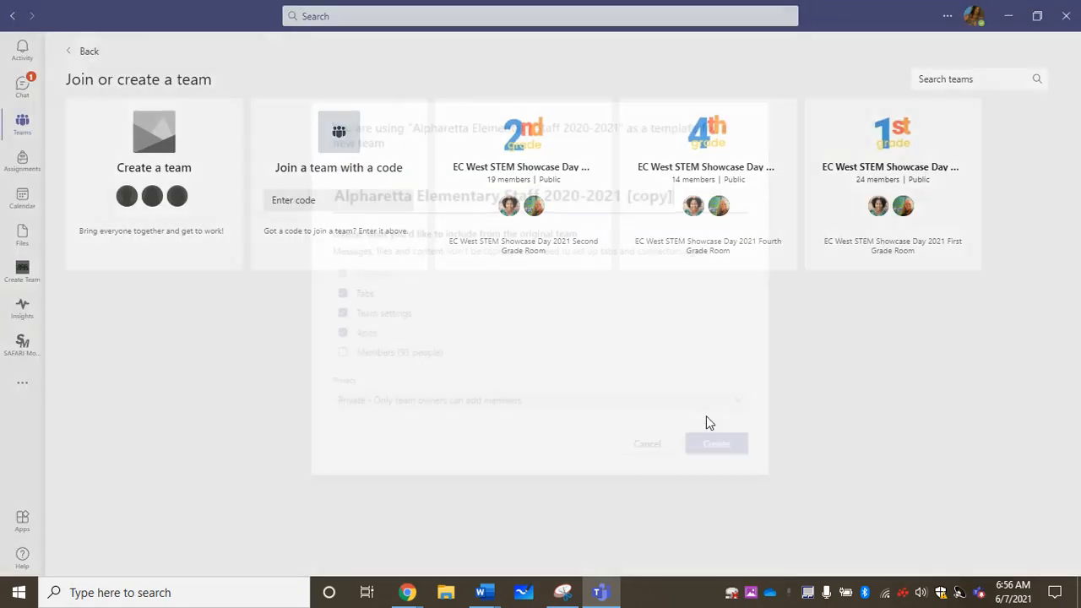
Rename the template copy School Staff 2021-2022 and create the team with the preselected content options
drag(501, 193, 332, 189)
text(School)
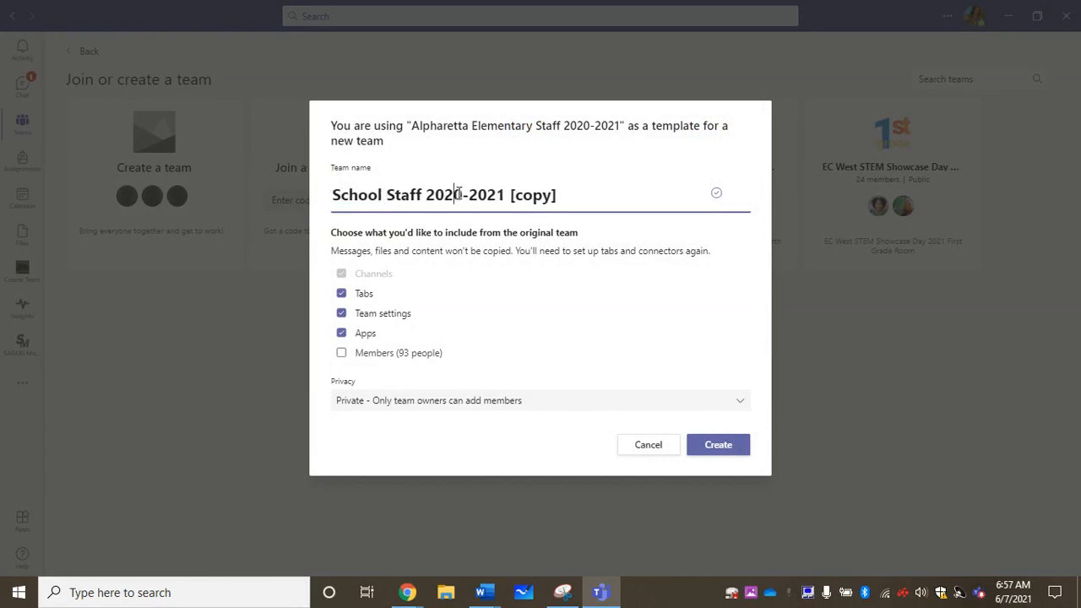
drag(453, 195, 591, 197)
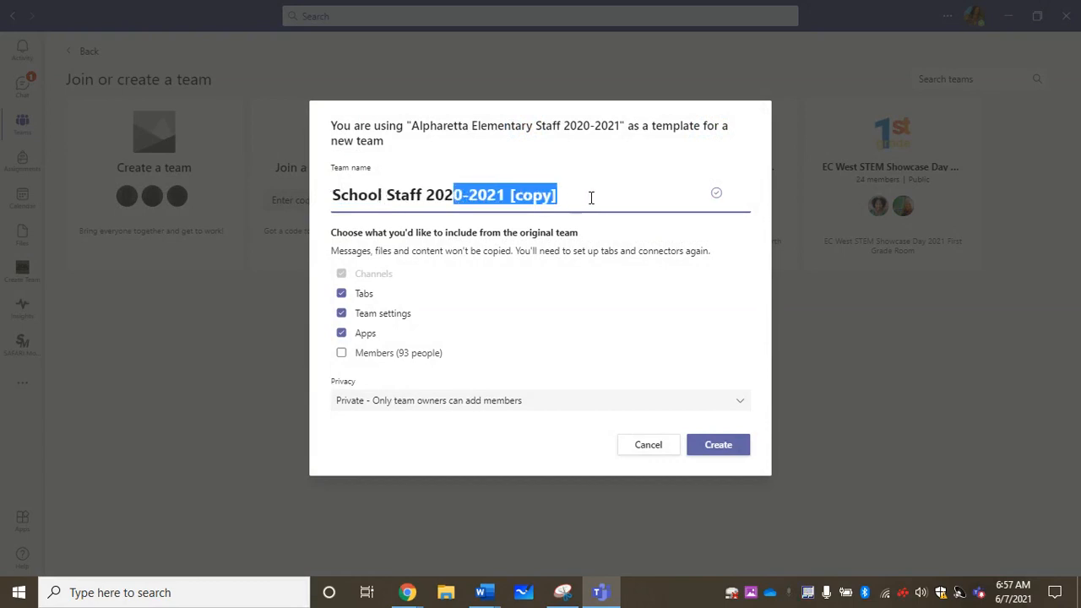
text(1-2022)
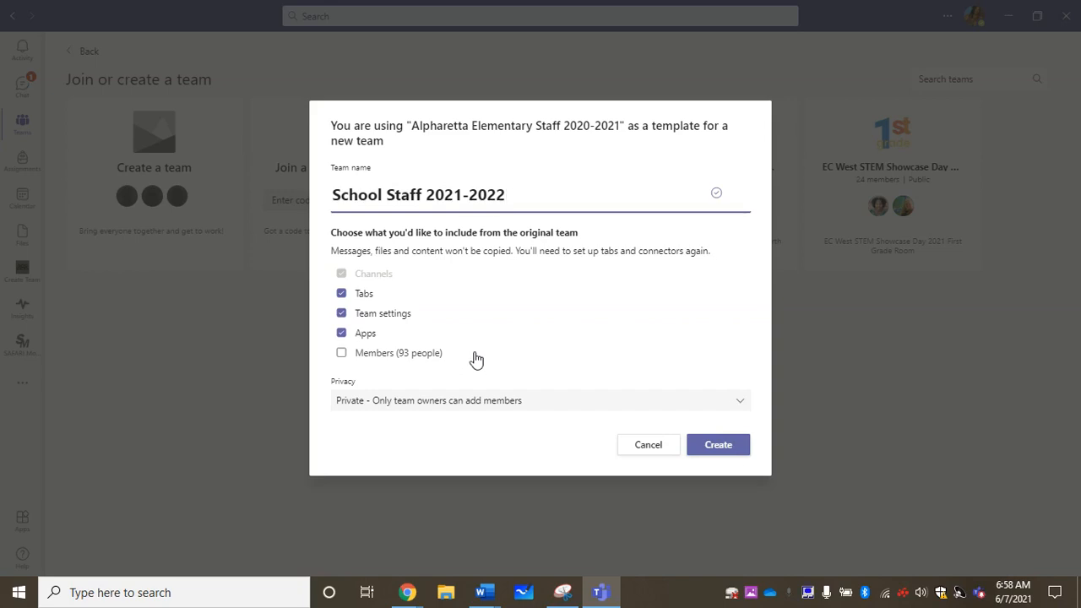
click(720, 444)
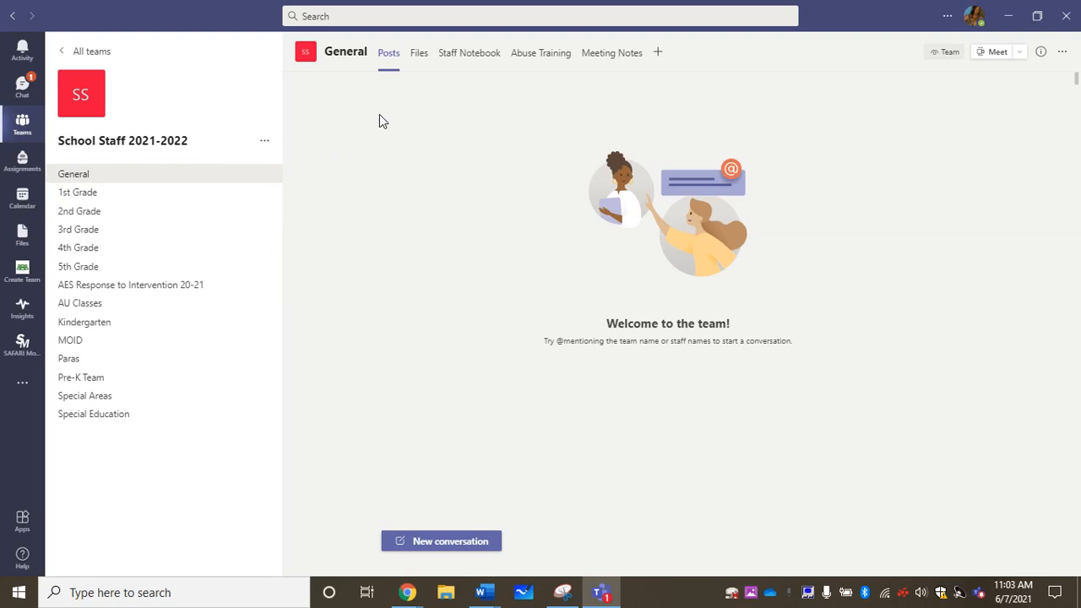
Begin setting up the General channel's OneNote Staff Notebook from existing notebook content and proceed to the content selection
click(469, 56)
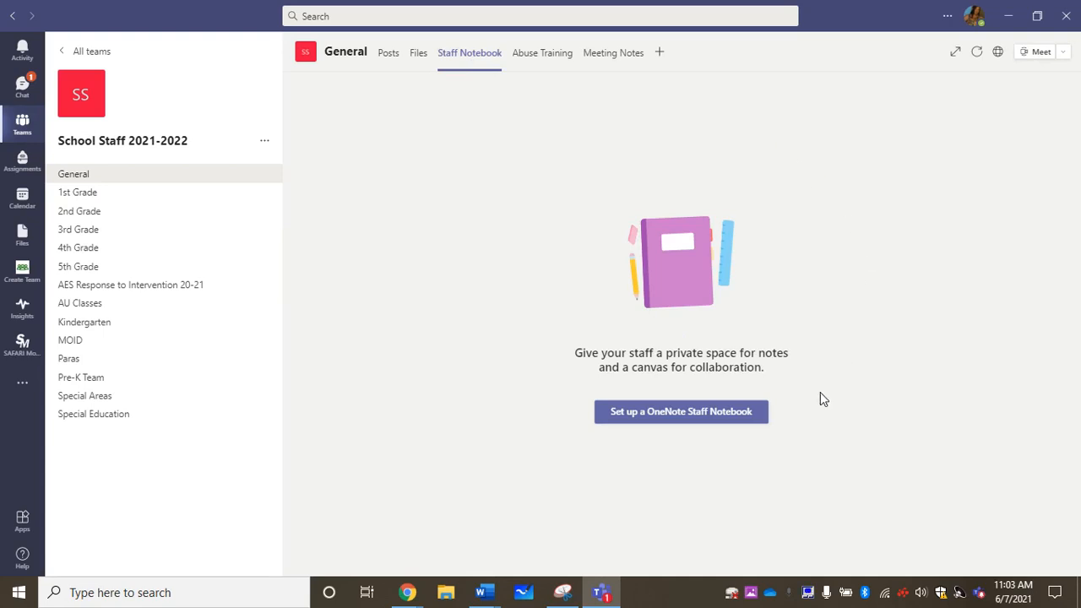
click(667, 413)
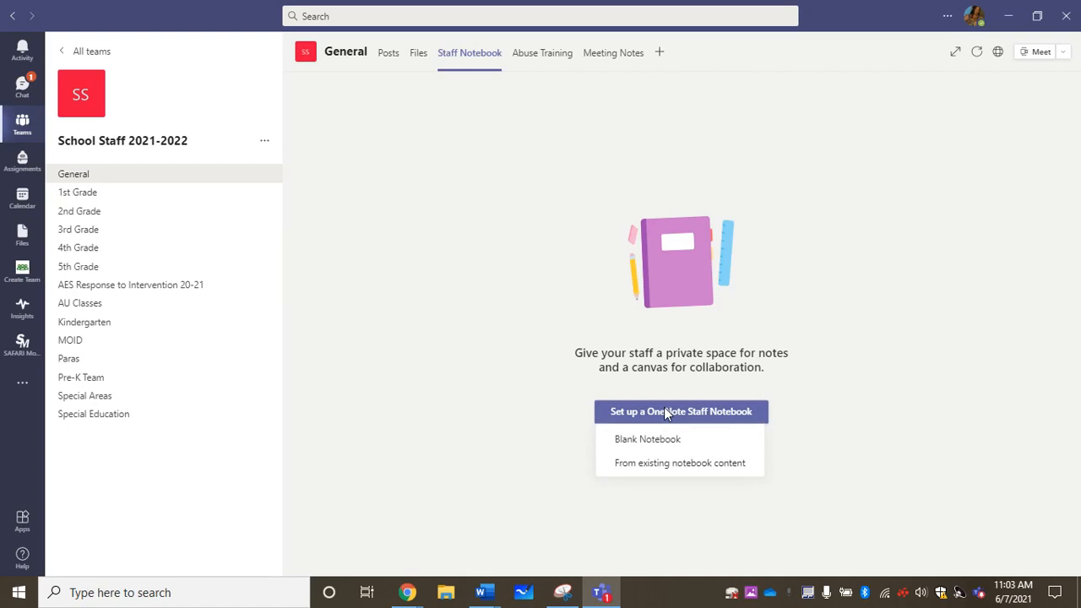
click(688, 464)
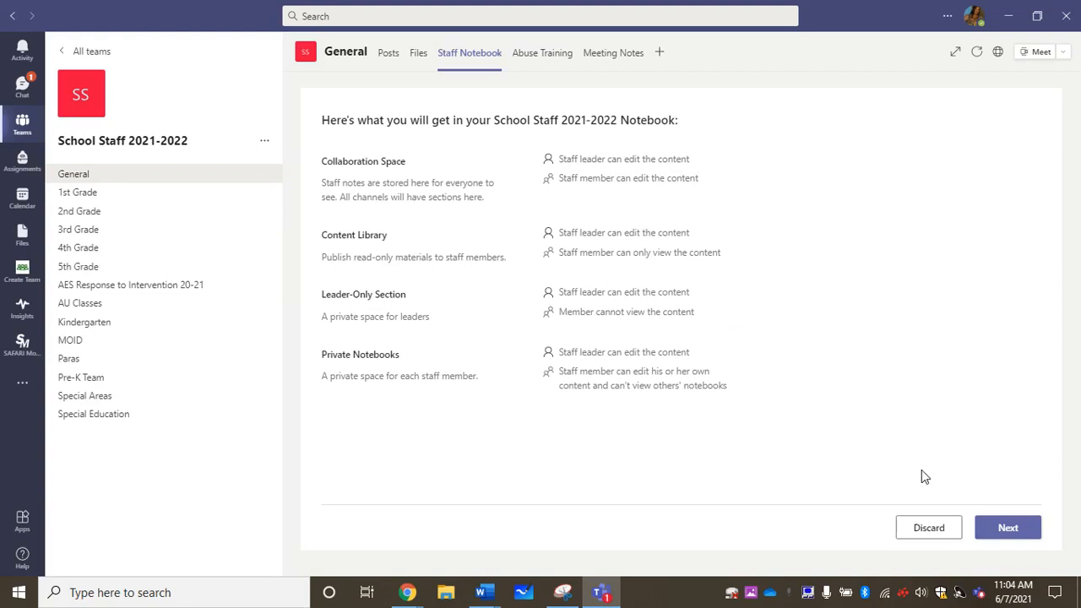
click(1019, 529)
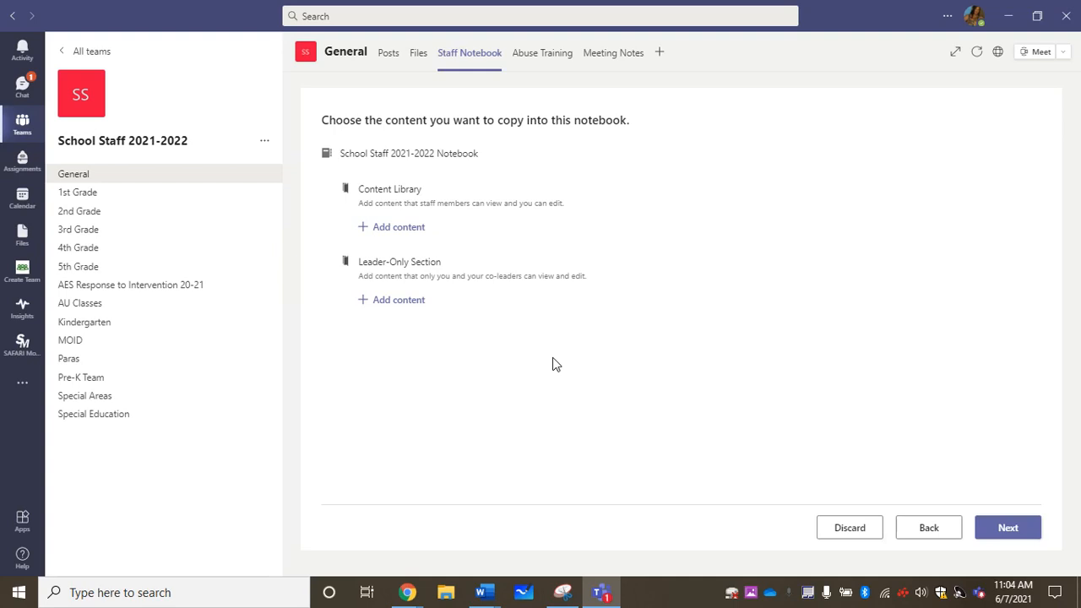
Add content to the Content Library, using the Alpharetta Elementary Staff 2020-2021 Notebook as the source
click(391, 229)
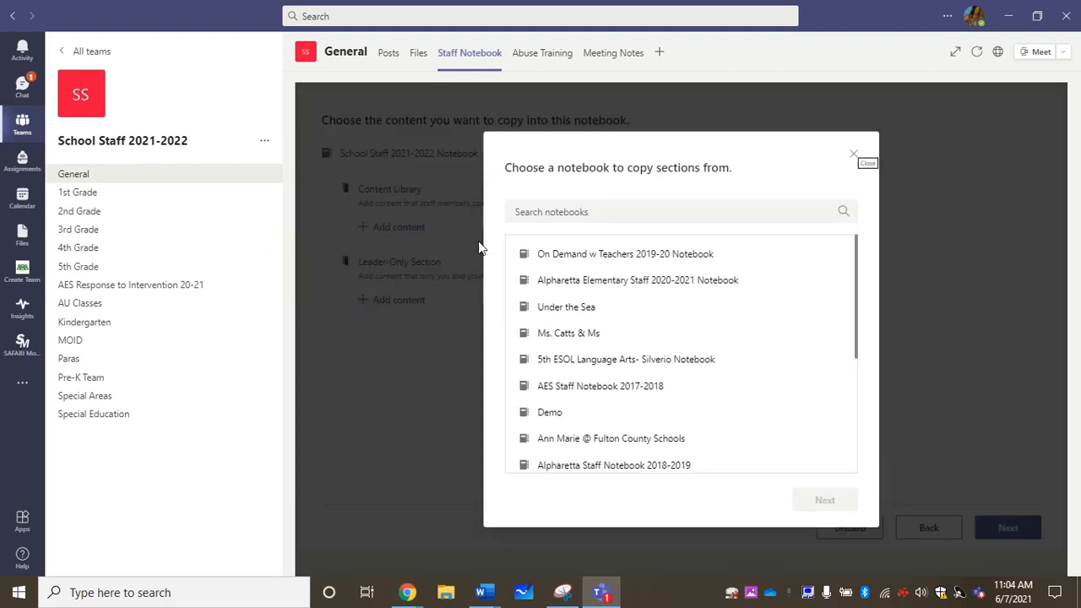
click(614, 285)
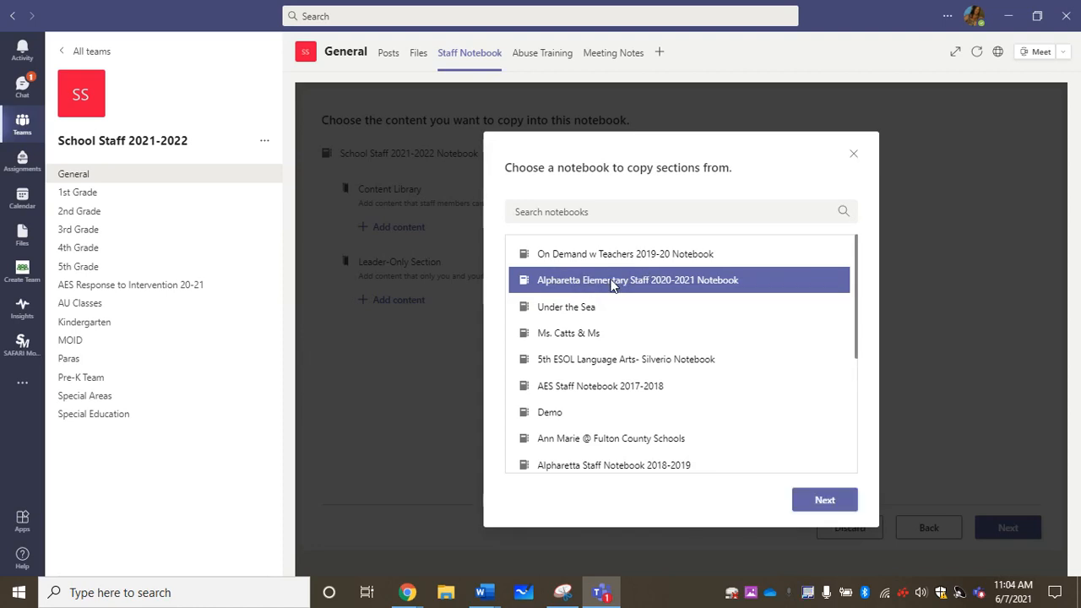
click(822, 500)
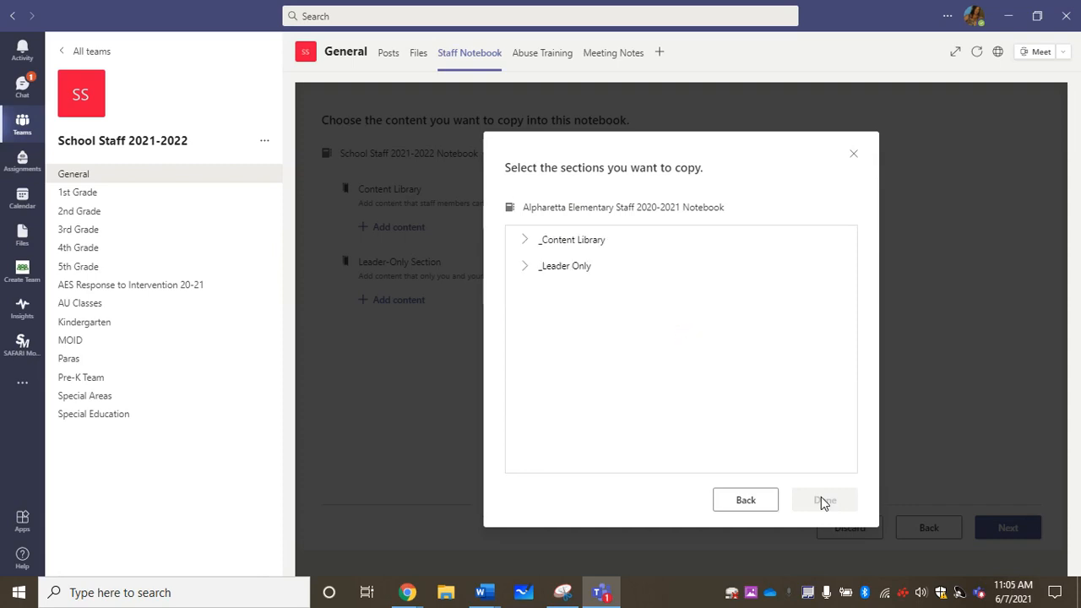
Select every _Content Library section from Counseling Resources through Substitute information and confirm them for copying
click(524, 244)
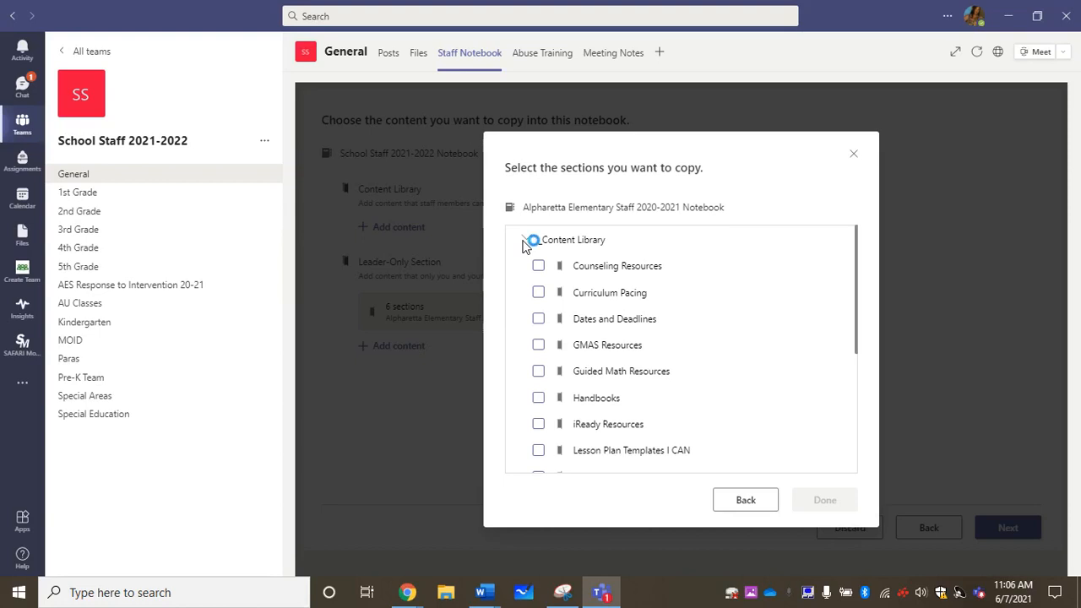
click(539, 266)
click(539, 293)
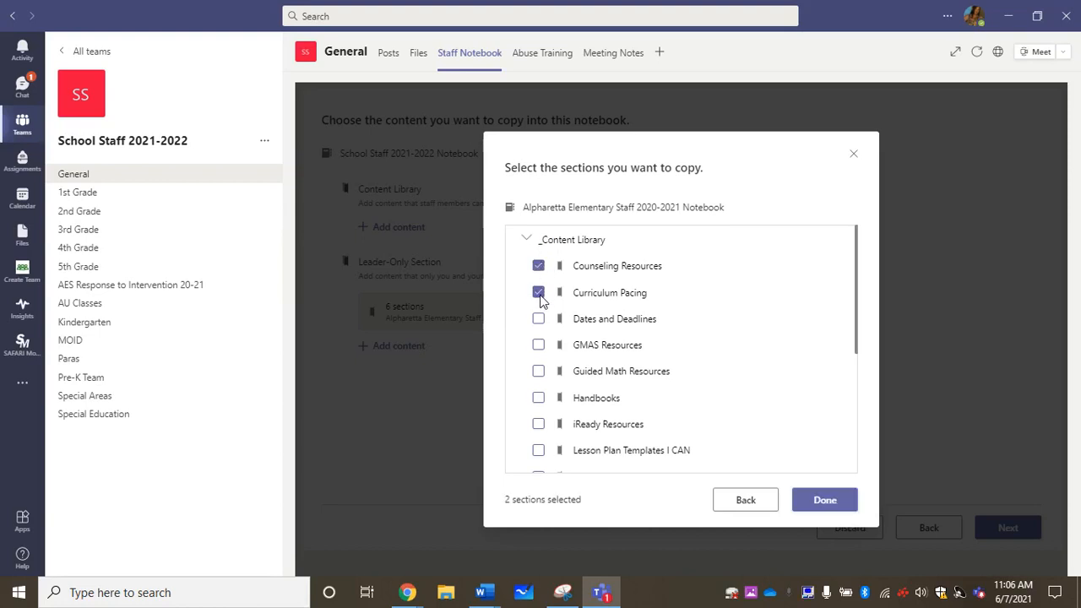
click(539, 319)
click(539, 345)
scroll(541, 331, down, 3)
click(538, 248)
click(538, 276)
click(538, 302)
click(538, 329)
click(539, 355)
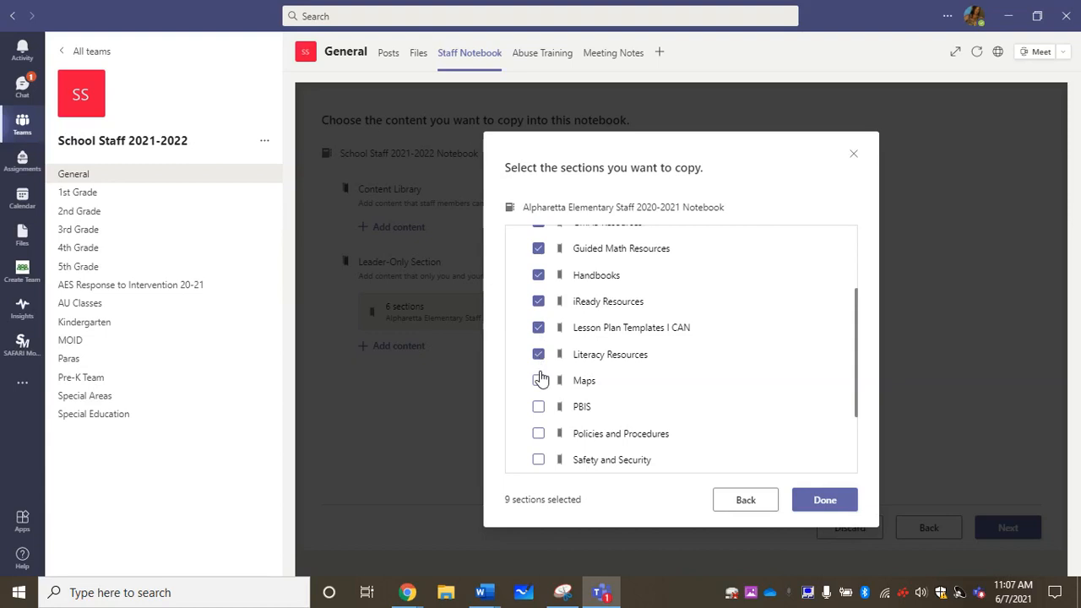
click(538, 381)
click(539, 407)
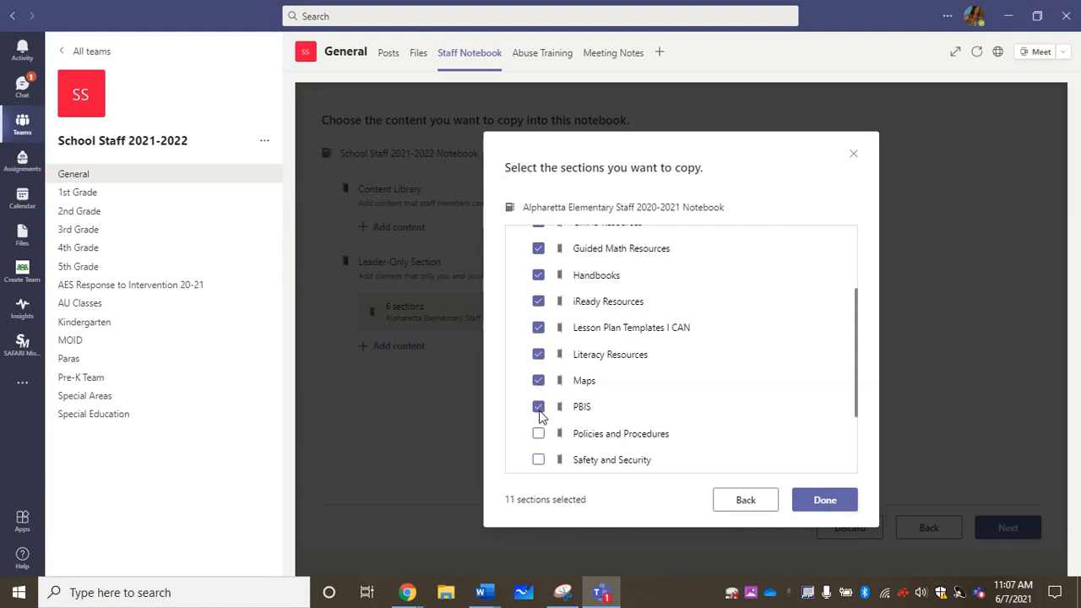
scroll(668, 388, down, 2)
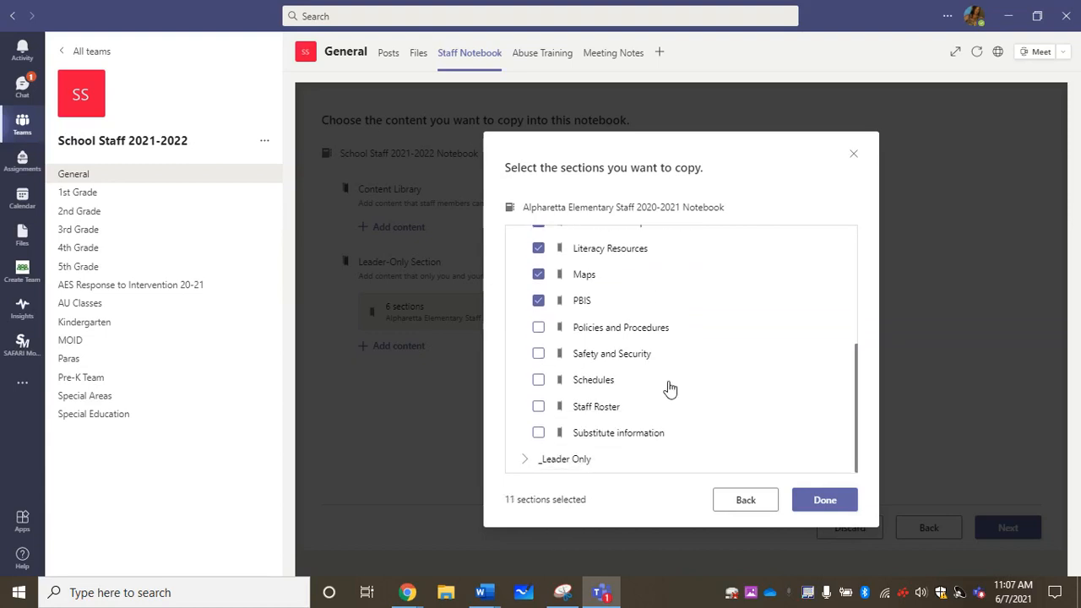
click(538, 328)
click(539, 354)
click(539, 380)
click(539, 407)
click(539, 433)
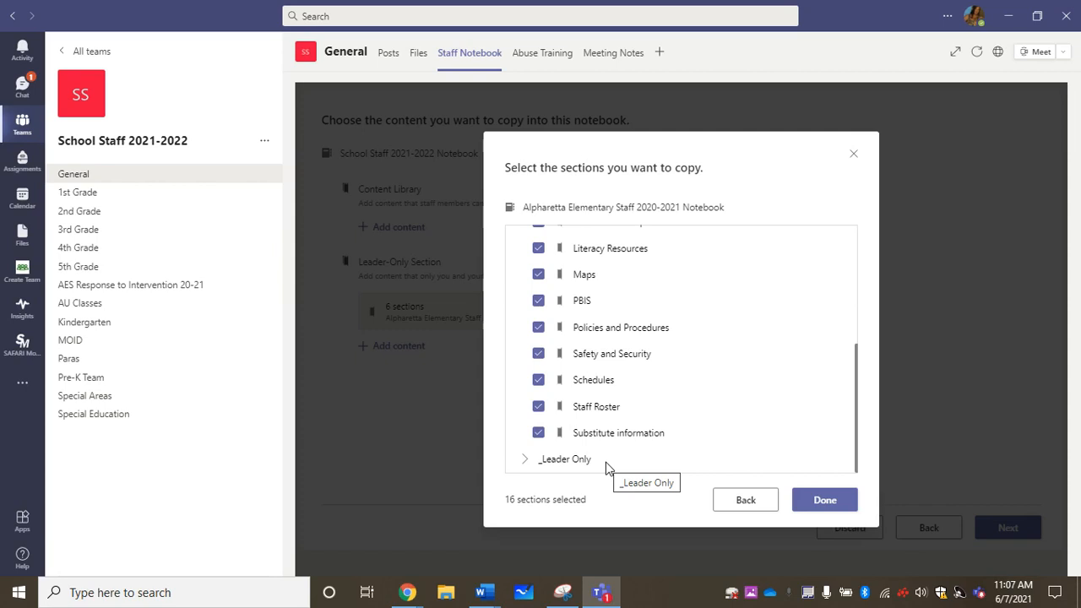
click(825, 501)
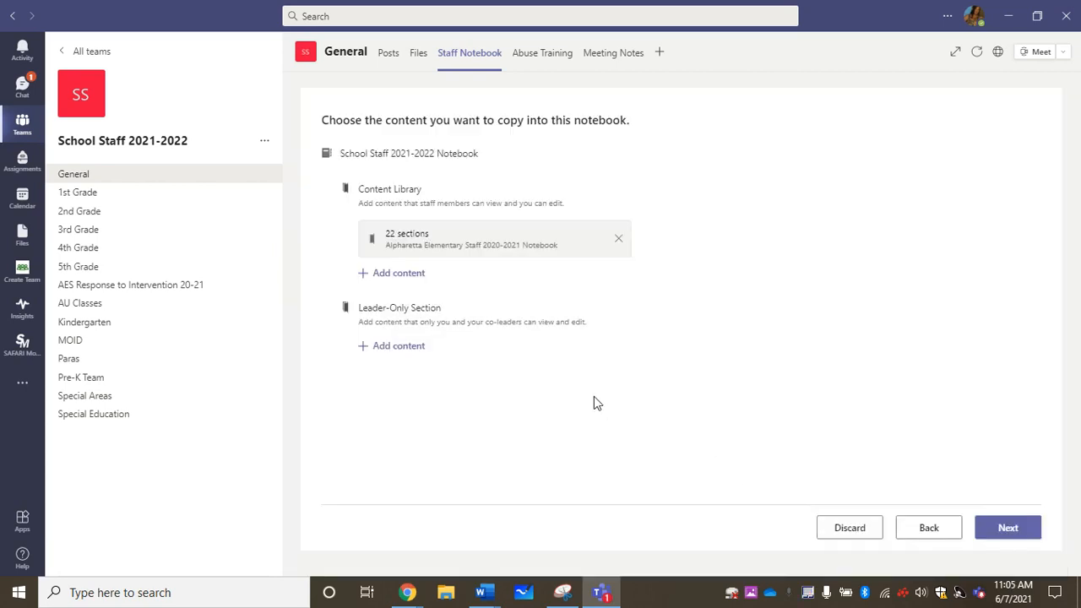
Add content to the Leader-Only Section, using the Alpharetta Elementary Staff 2020-2021 Notebook as the source
click(397, 357)
click(660, 280)
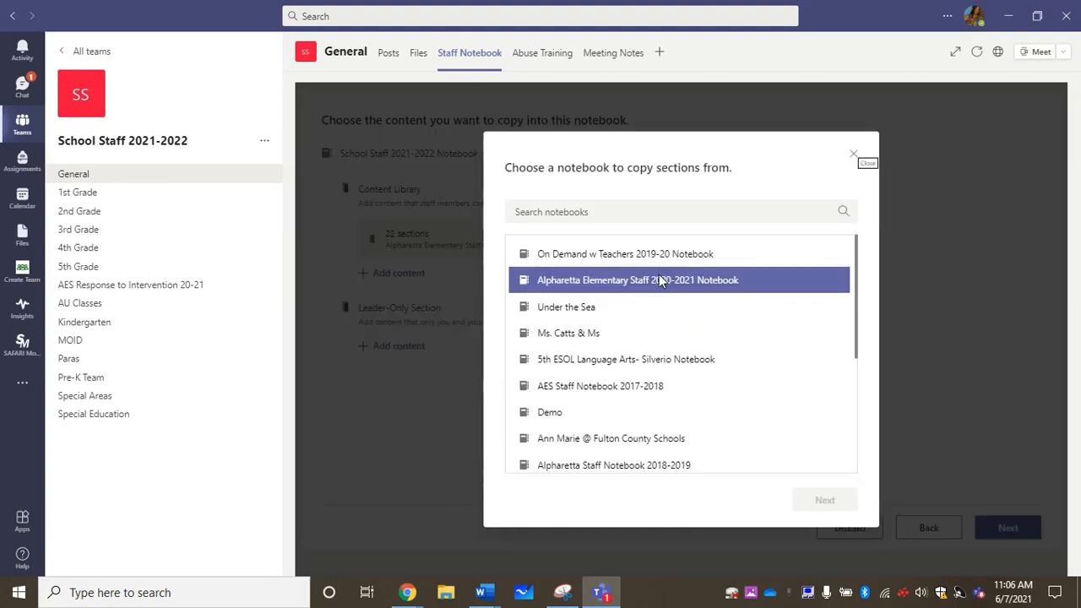
click(825, 501)
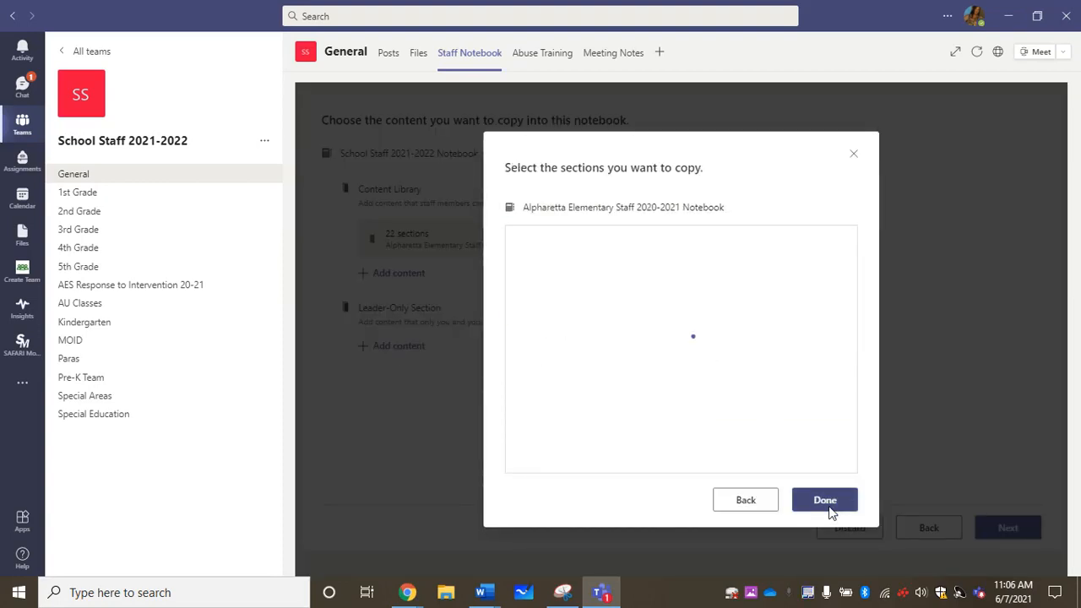
Select all the _Leader Only sections, from Inclimate weather plan through Wins, and confirm them for copying
click(525, 266)
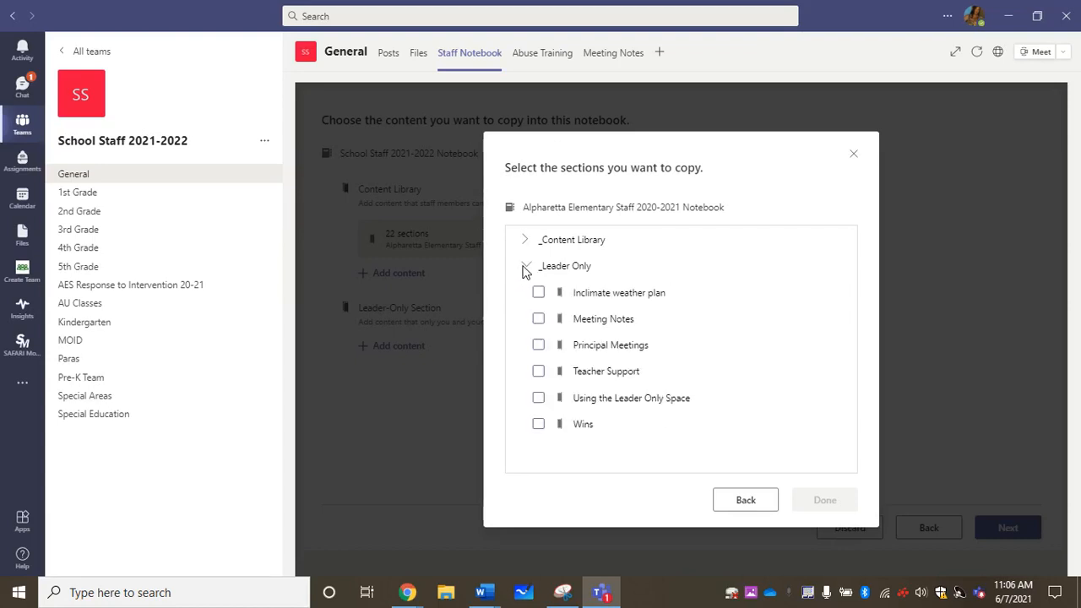
click(538, 293)
click(539, 318)
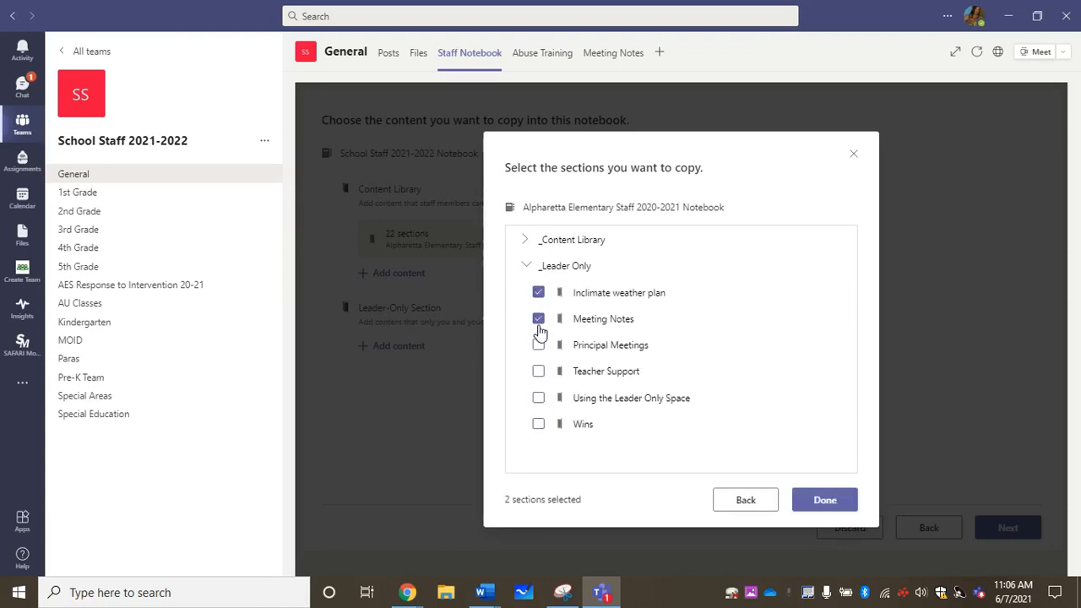
click(538, 345)
click(538, 372)
click(538, 398)
click(538, 424)
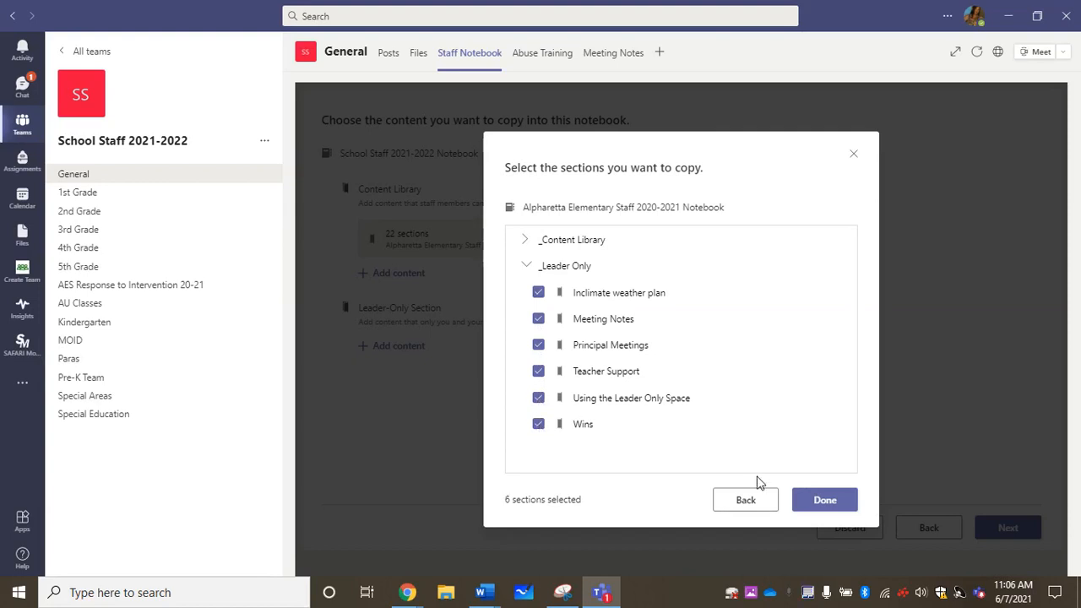
click(822, 500)
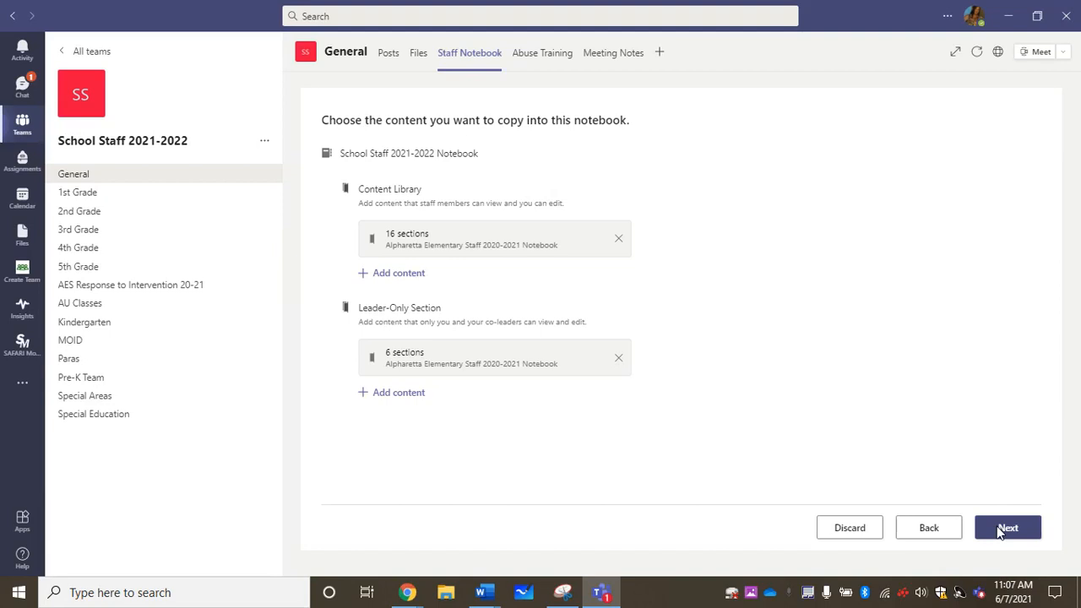
Continue to the staff members' private space setup and remove the Classroom Observations, Evaluation and Parent Communication sections
click(1007, 528)
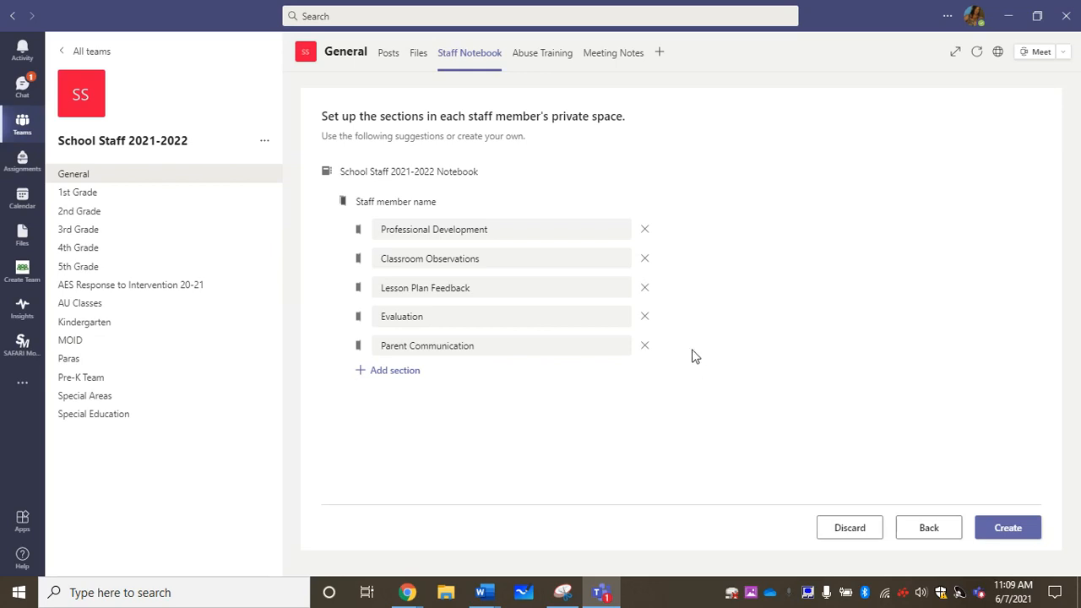
click(645, 259)
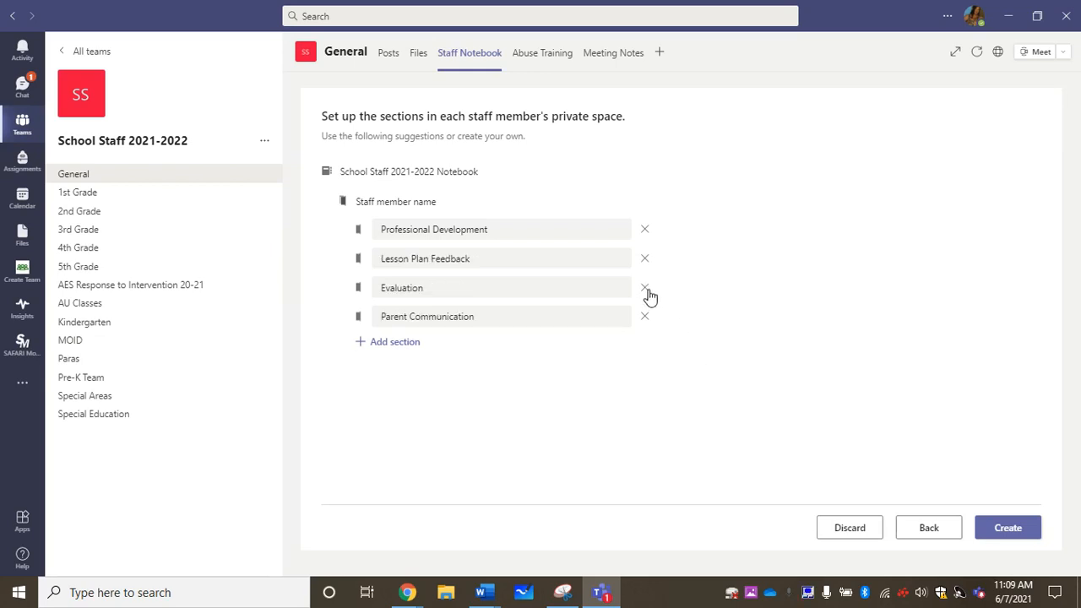
click(645, 288)
click(645, 290)
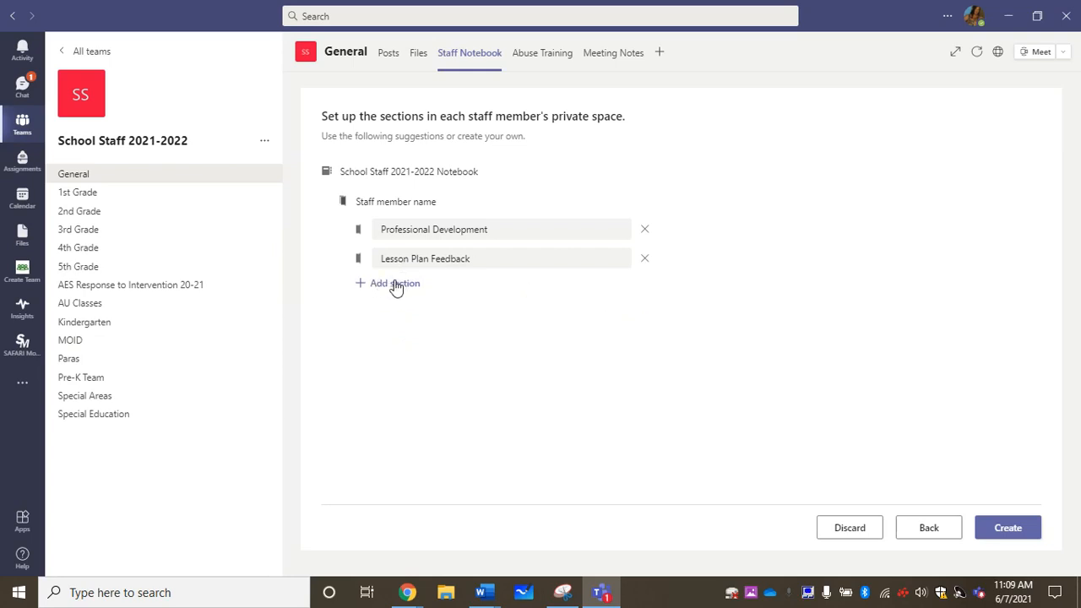
Select the Lesson Plan Feedback section name, deselect it, and create the Staff Notebook, closing its completion notice
click(472, 262)
drag(470, 262, 371, 265)
click(479, 260)
click(483, 305)
click(1014, 534)
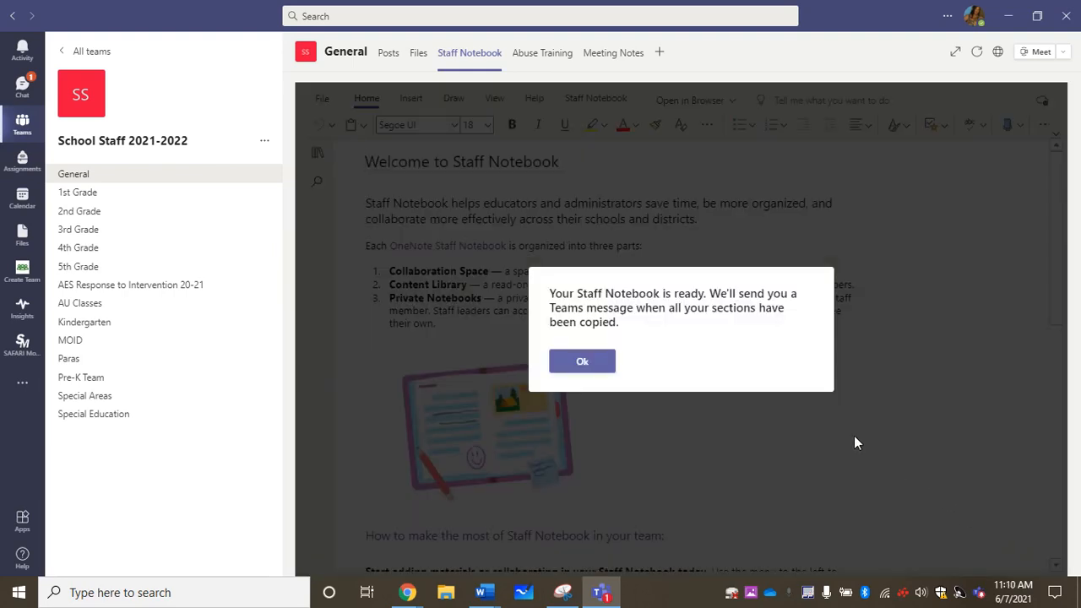
click(571, 366)
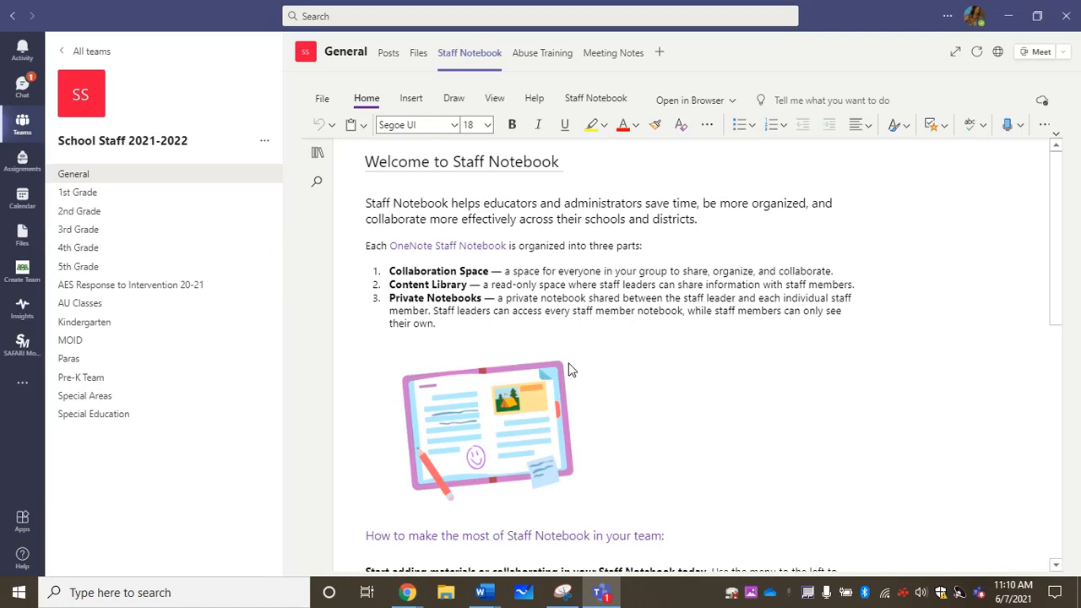
Show the notebook's navigation and examine the sections inside _Collaboration Space and _Content Library, collapsing each group again
click(315, 158)
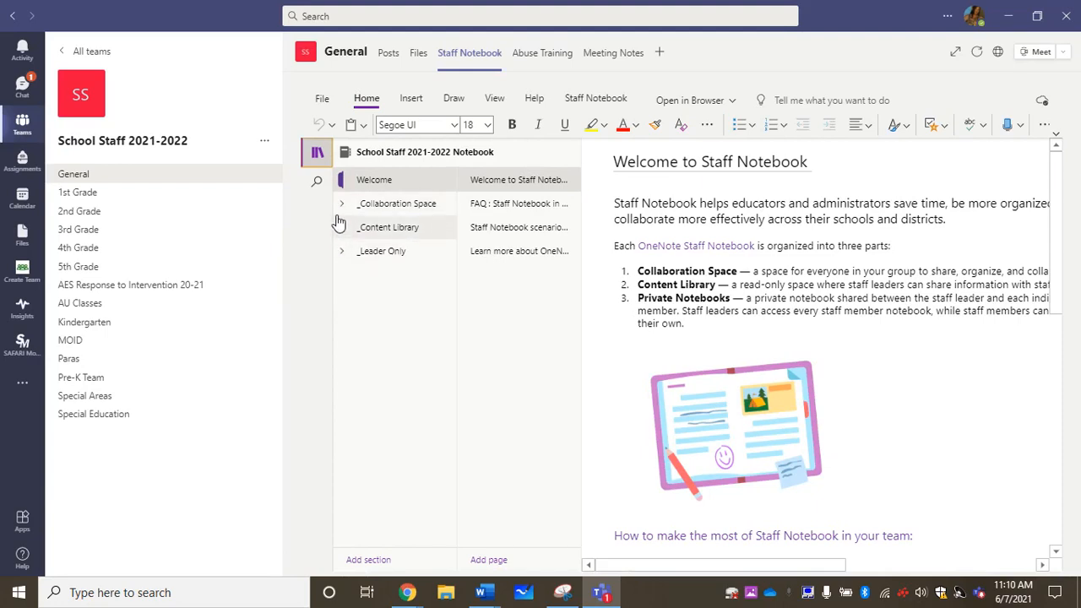
click(340, 209)
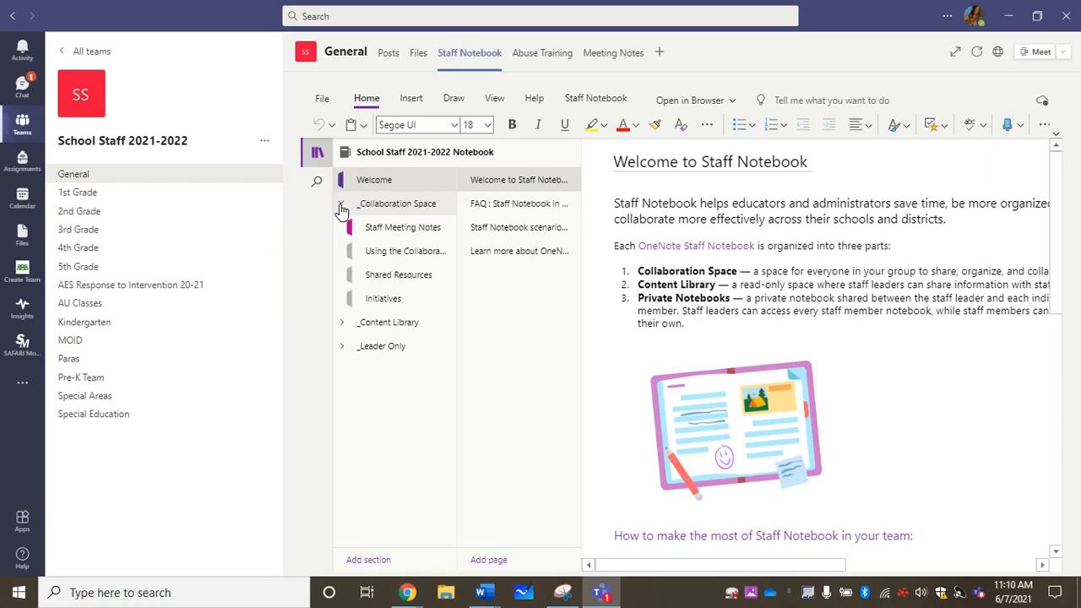
click(341, 208)
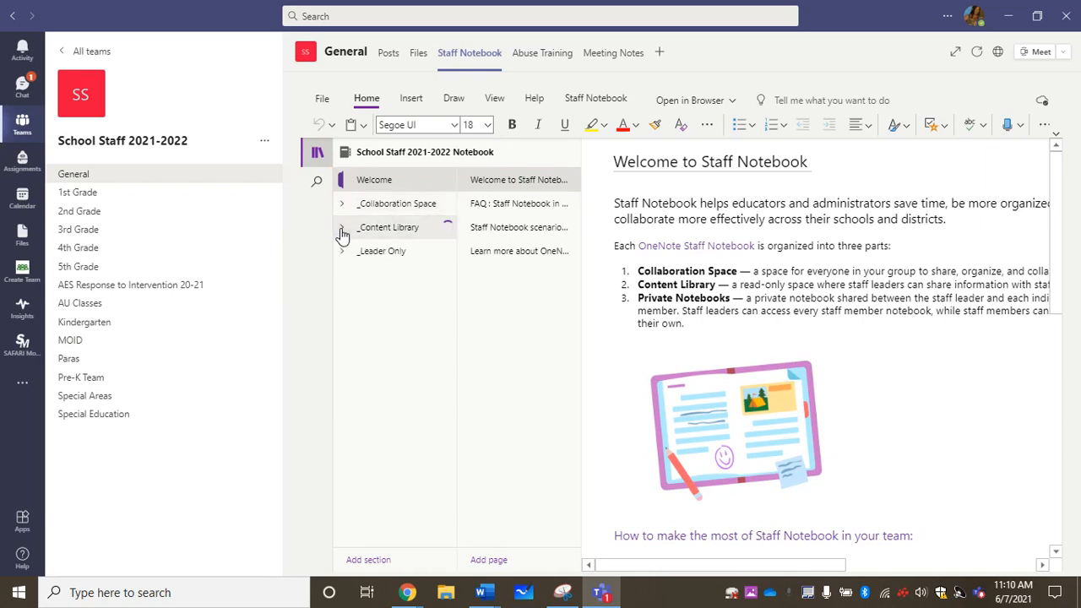
click(342, 234)
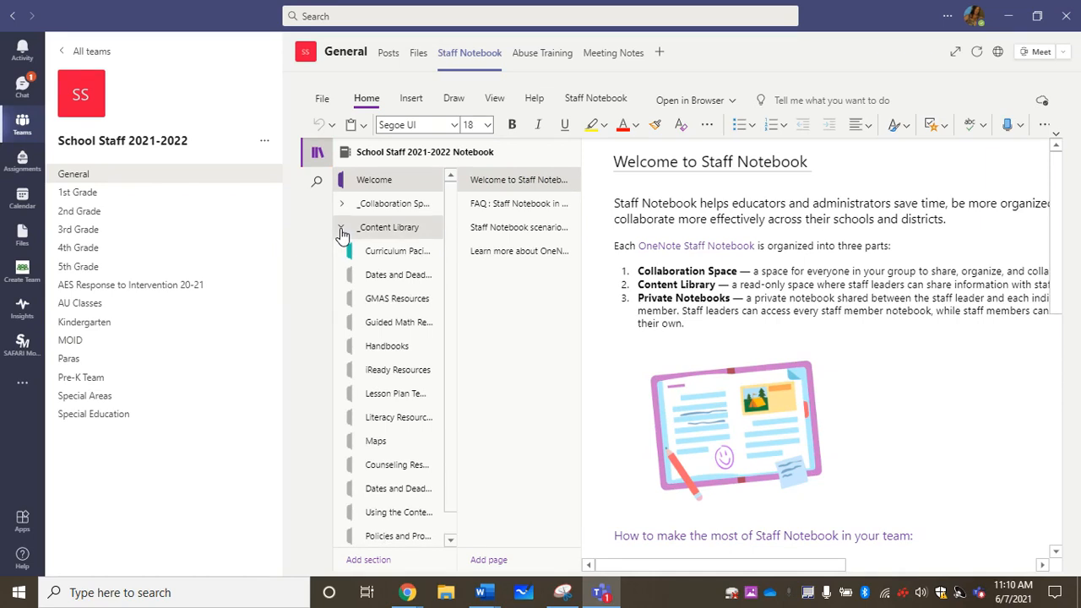
click(342, 233)
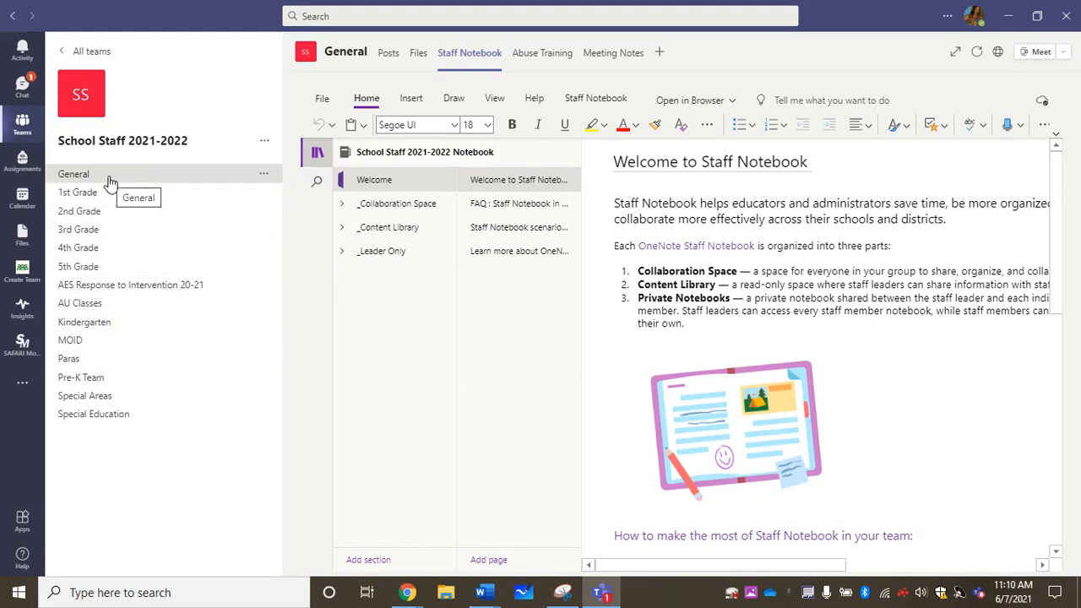
Open member management for the School Staff 2021-2022 team and add the elementary principal by searching for their surname
click(263, 145)
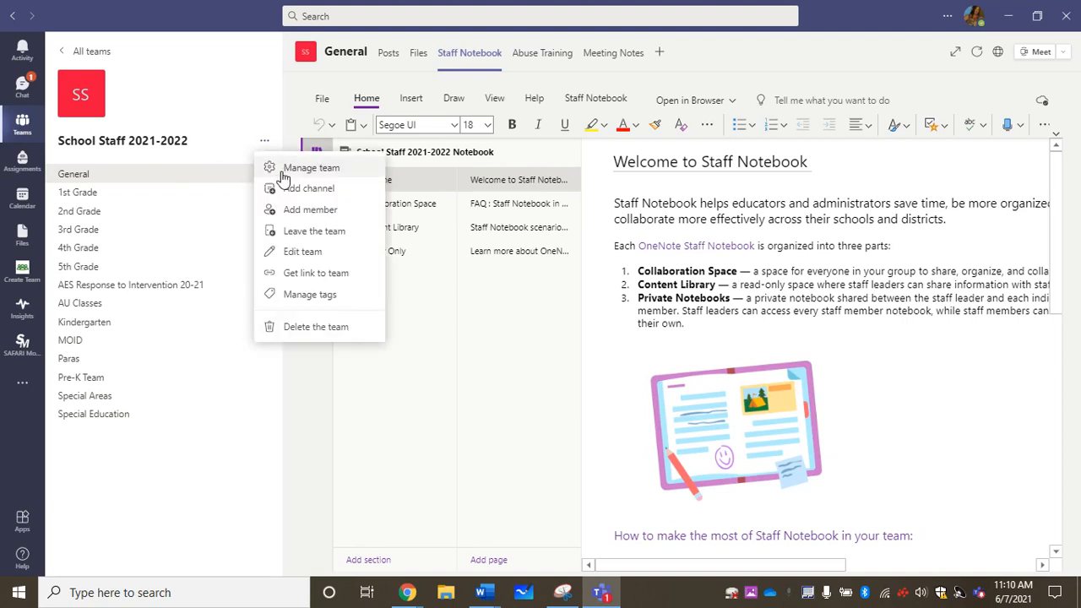
click(283, 171)
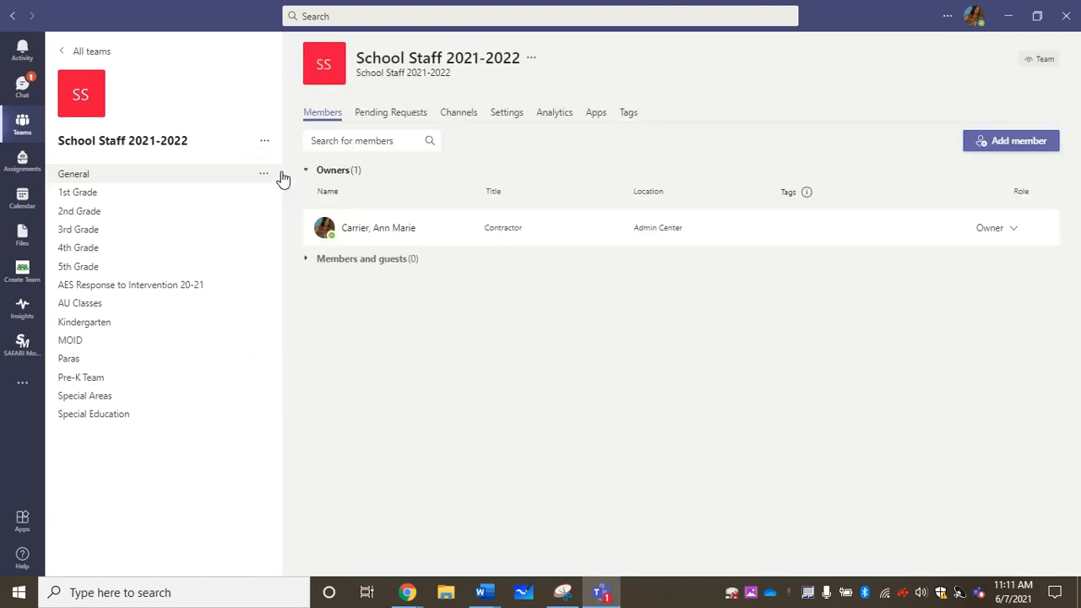
click(1018, 142)
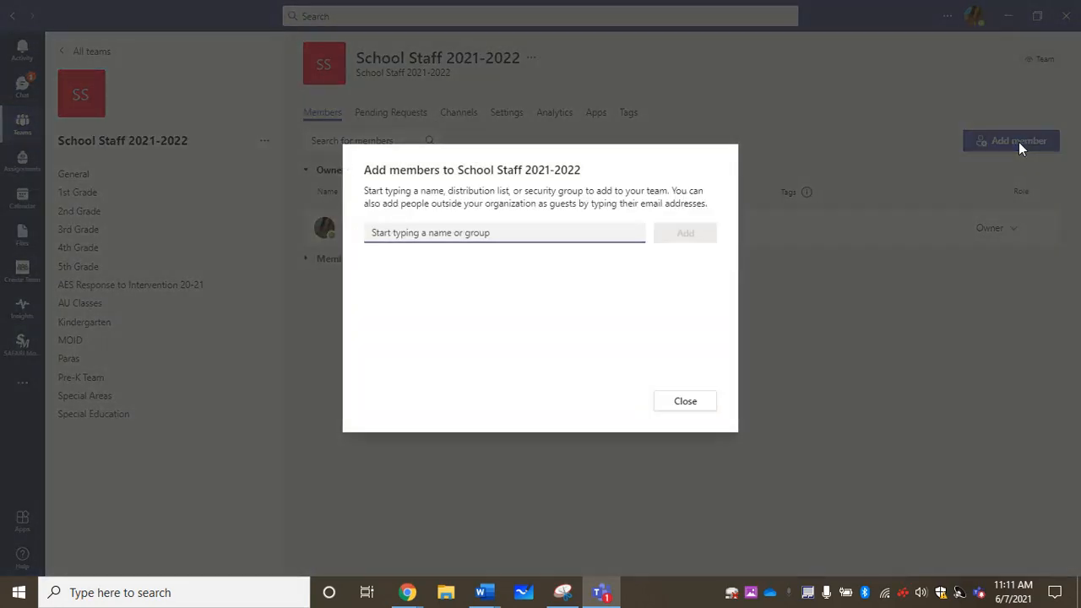
text(stamper)
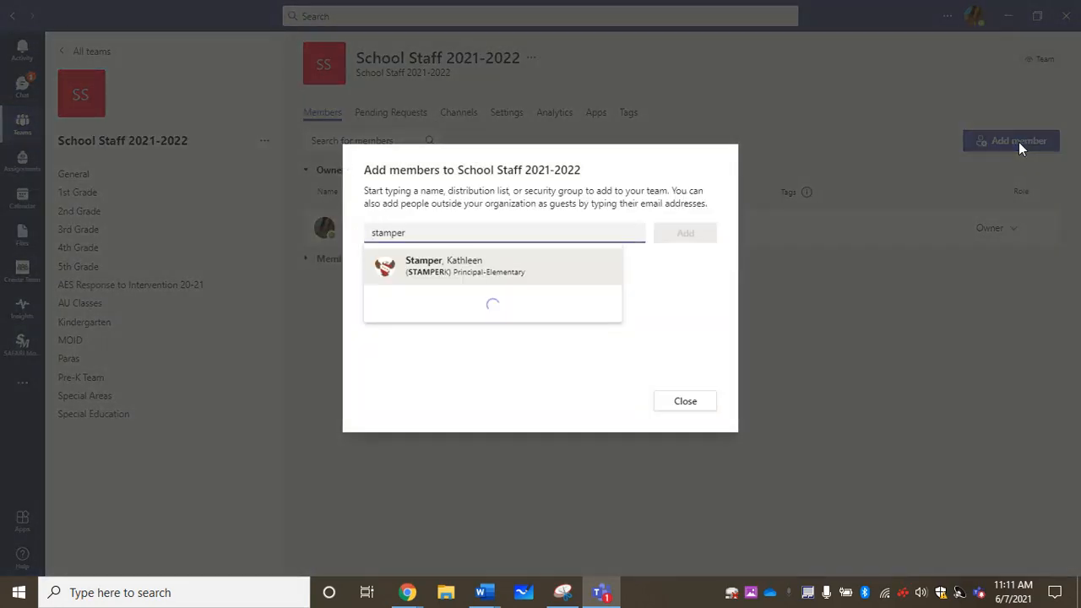
click(452, 269)
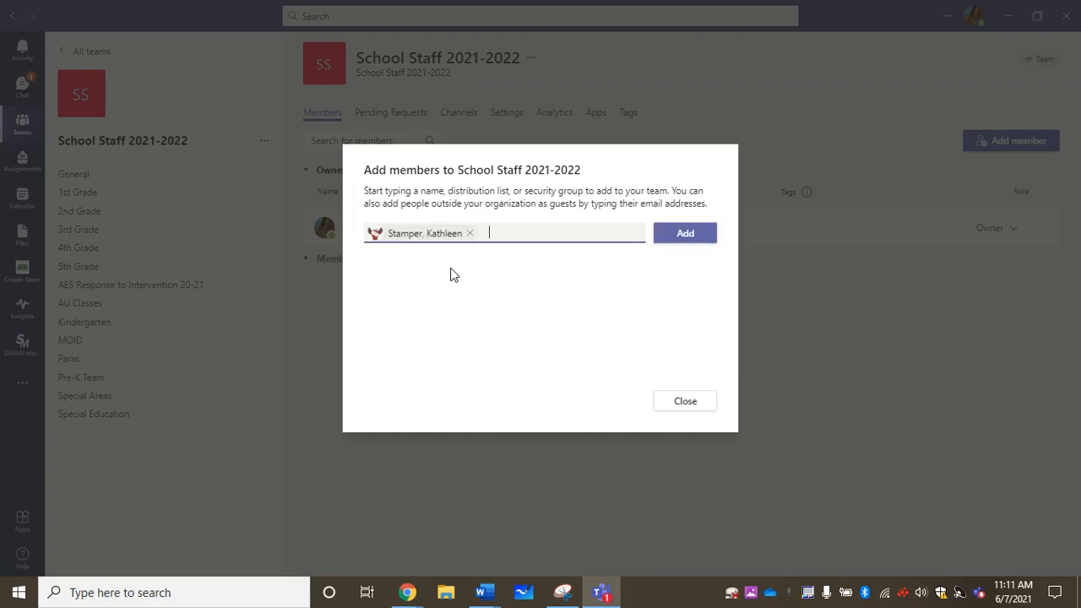
click(666, 237)
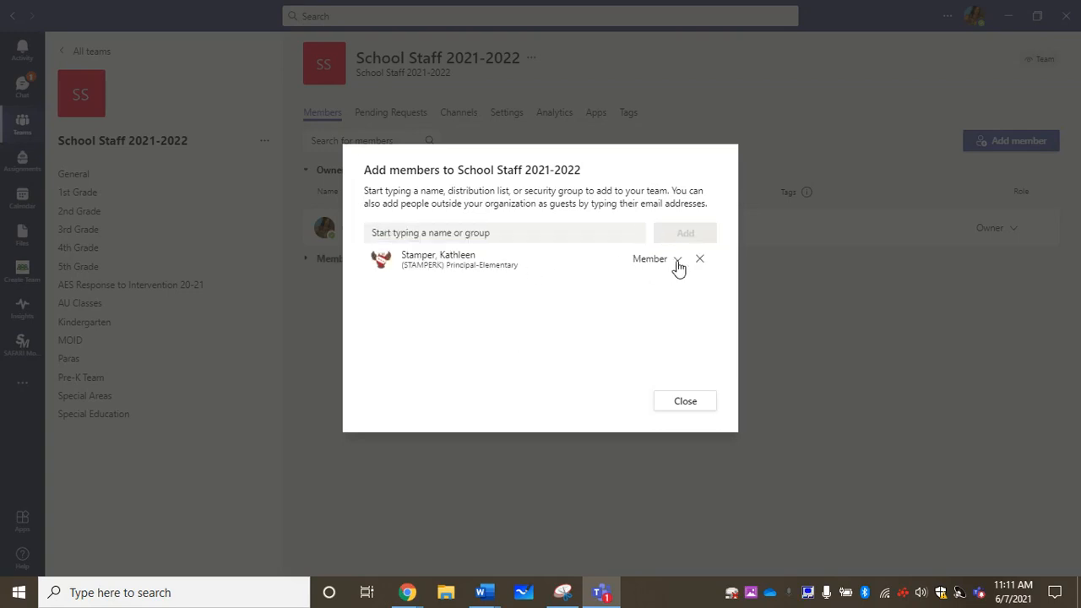
Set the newly added principal's role to Owner and finish adding members
click(677, 262)
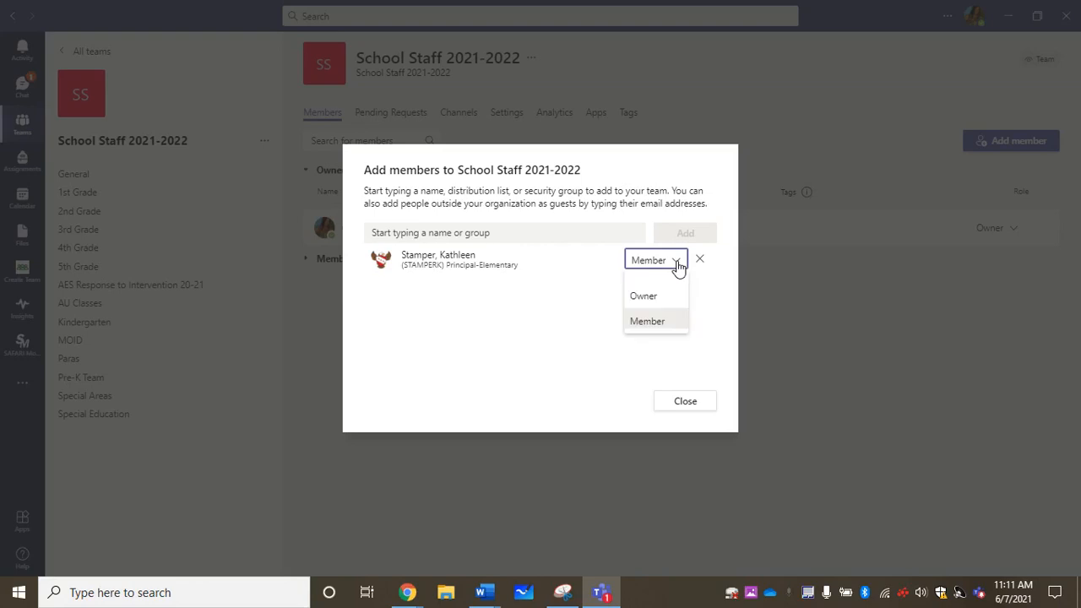
click(651, 296)
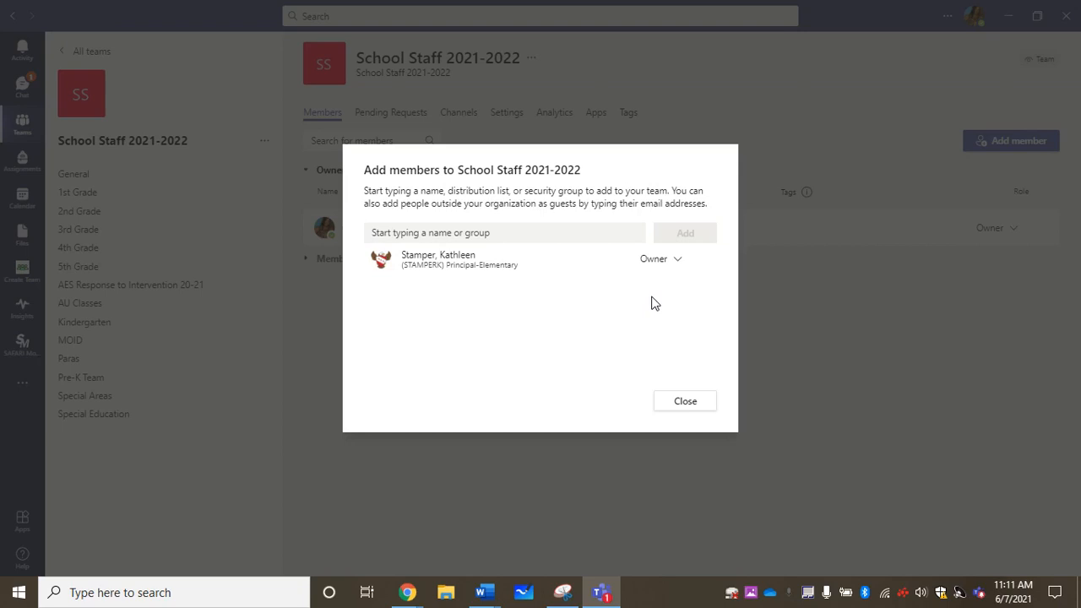
click(685, 404)
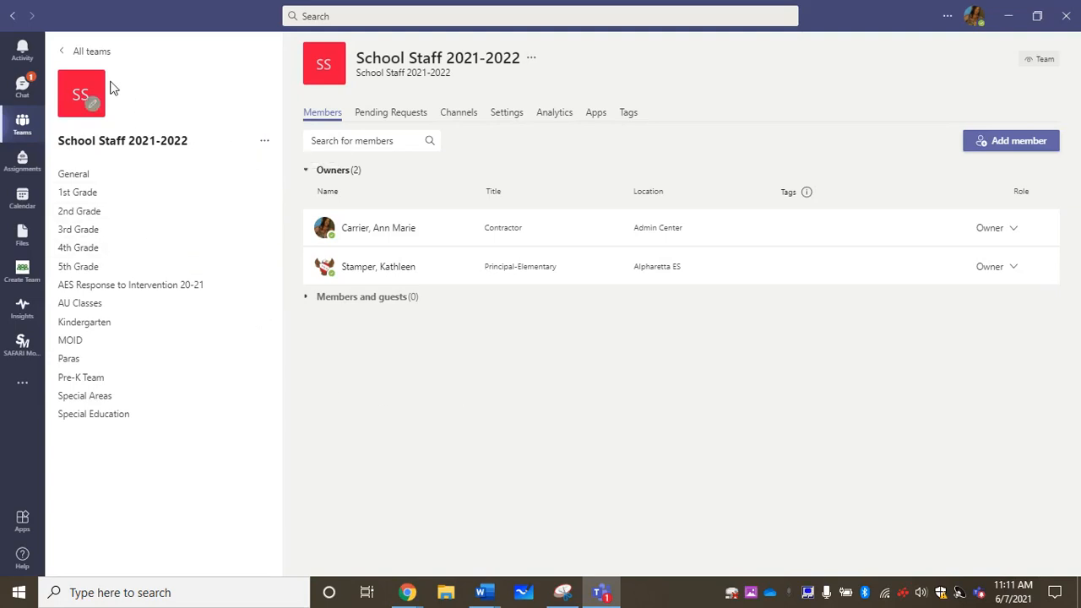
Get the link to the School Staff 2021-2022 team and copy it for sharing
click(264, 141)
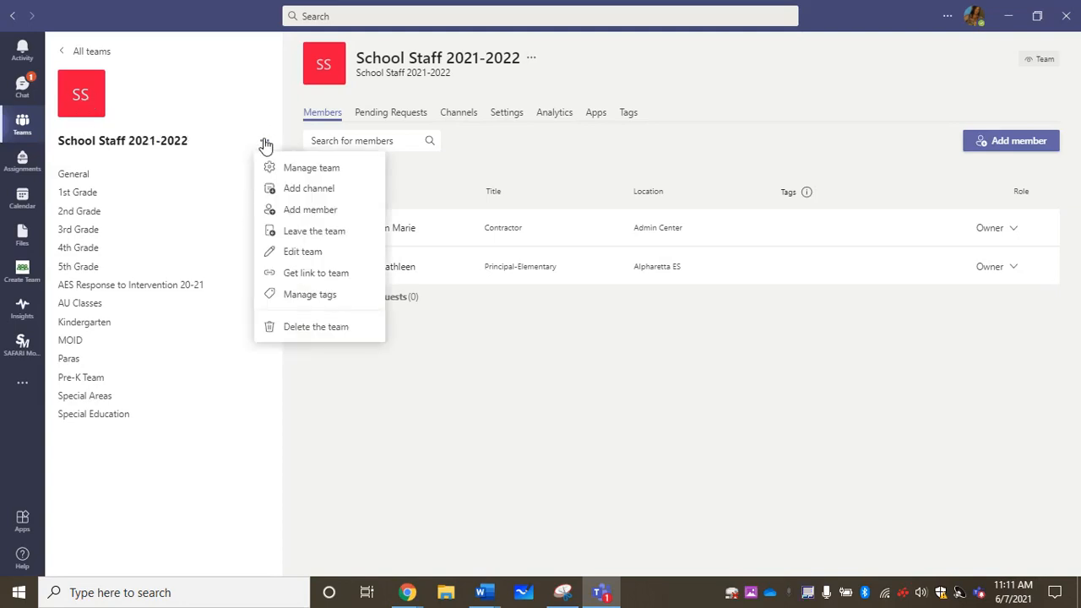
click(302, 274)
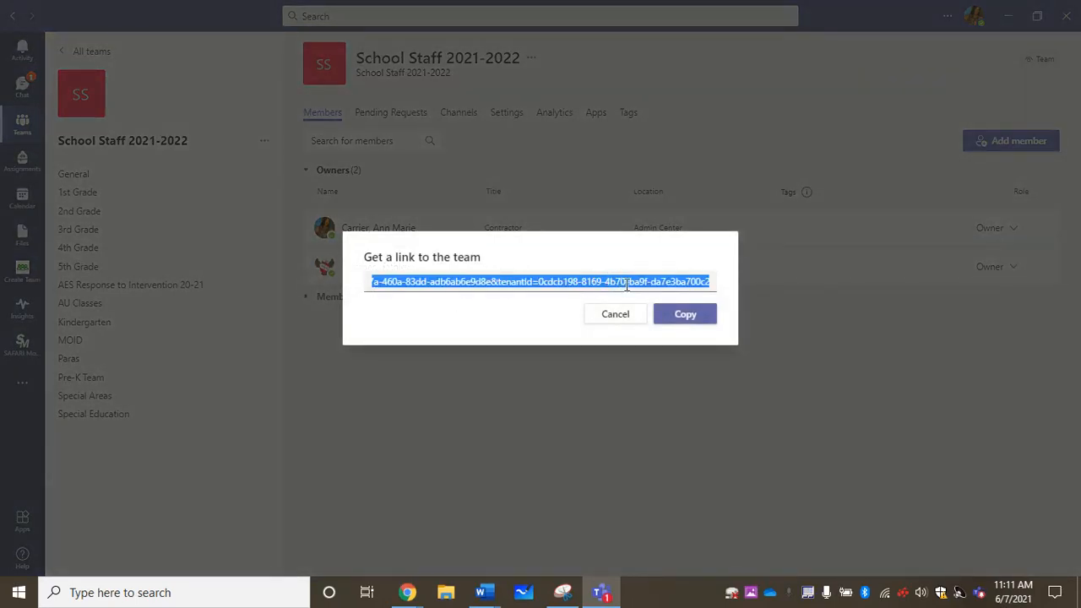
click(686, 315)
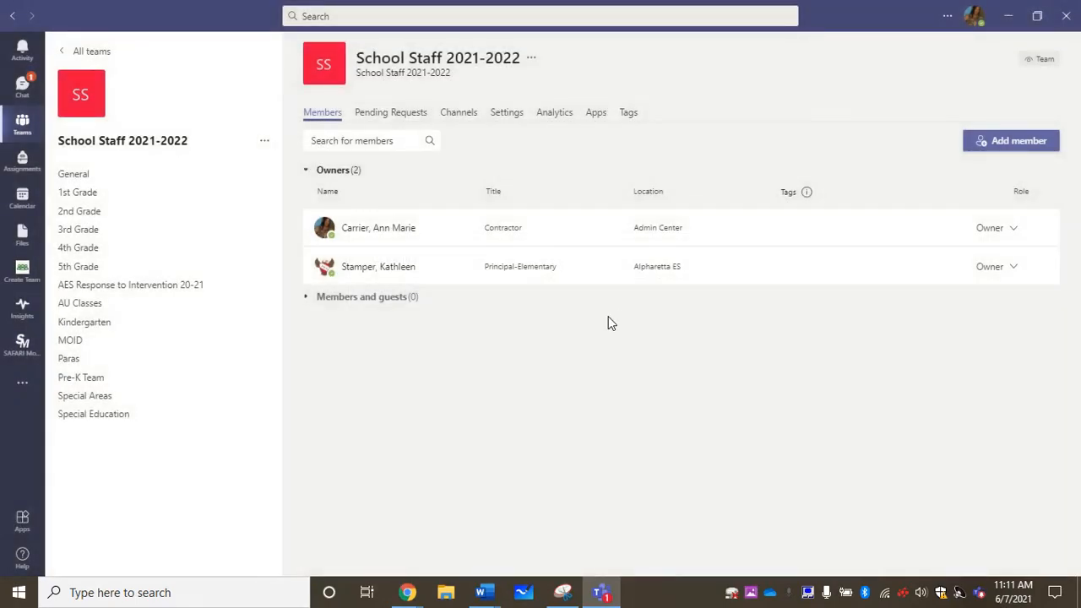